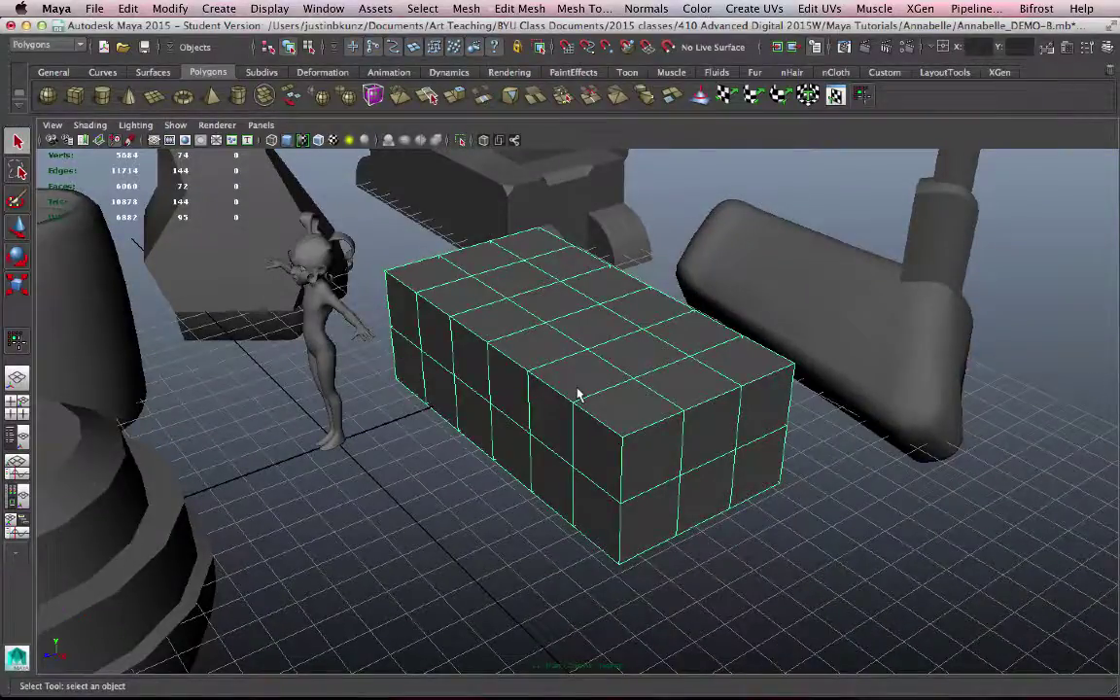
# Duplicate the subdivided box and move the copy along the X axis until a small gap separates it from the original.
pyautogui.keyDown('alt'); pyautogui.moveTo(610, 386); pyautogui.dragTo(590, 432, button='middle'); pyautogui.keyUp('alt')
pyautogui.keyDown('alt'); pyautogui.moveTo(590, 433); pyautogui.dragTo(592, 420); pyautogui.keyUp('alt')
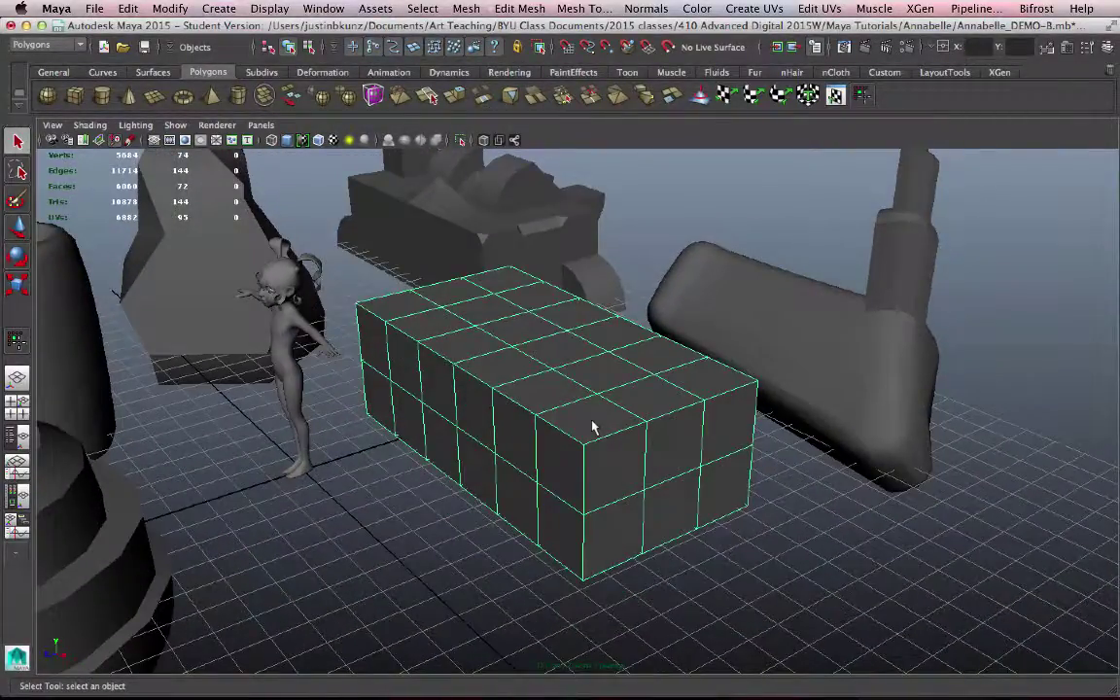
pyautogui.keyDown('alt'); pyautogui.moveTo(591, 421); pyautogui.dragTo(543, 402, button='middle'); pyautogui.keyUp('alt')
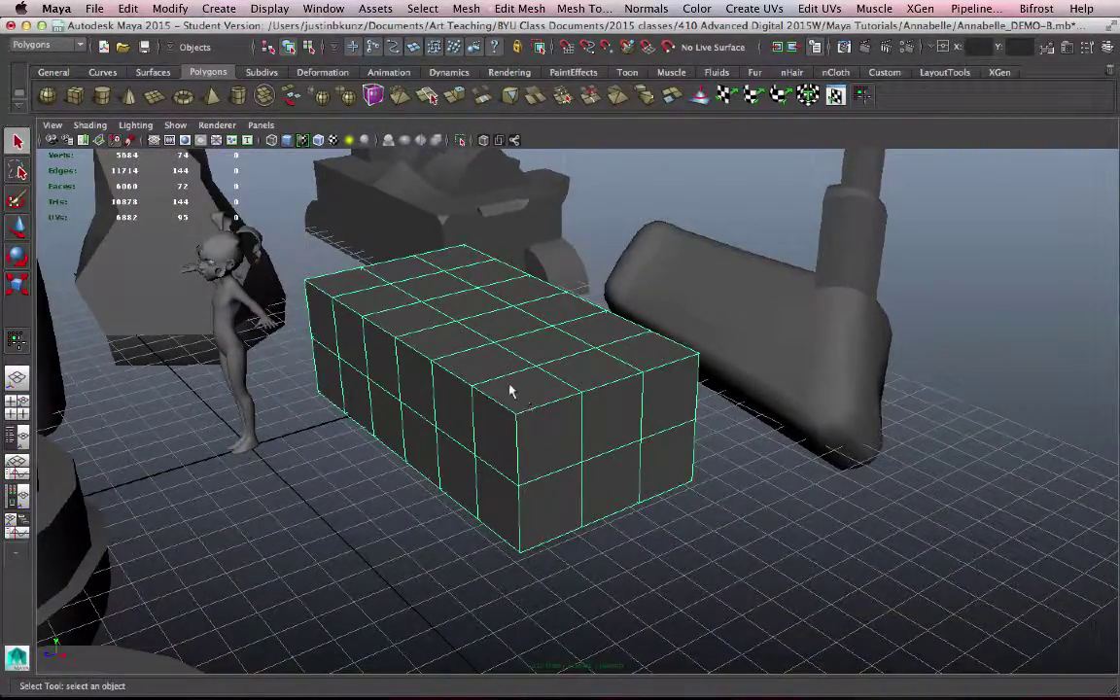
pyautogui.press('w')
pyautogui.keyDown('alt'); pyautogui.moveTo(515, 392); pyautogui.dragTo(715, 460); pyautogui.keyUp('alt')
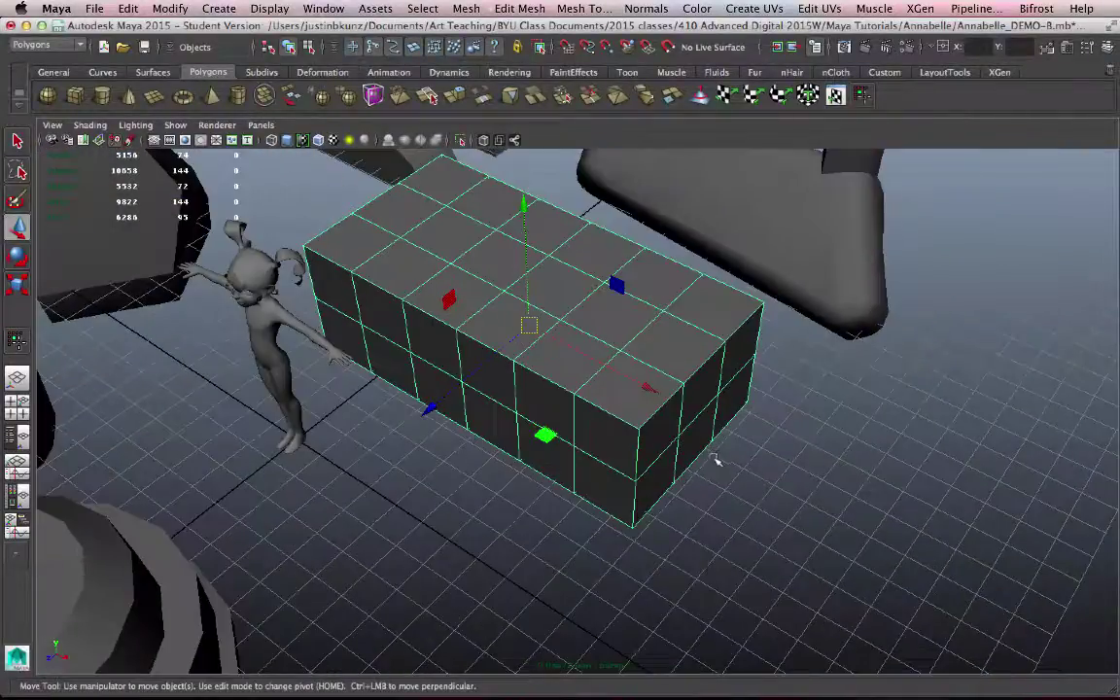
pyautogui.keyDown('alt'); pyautogui.moveTo(714, 452); pyautogui.dragTo(646, 457, button='middle'); pyautogui.keyUp('alt')
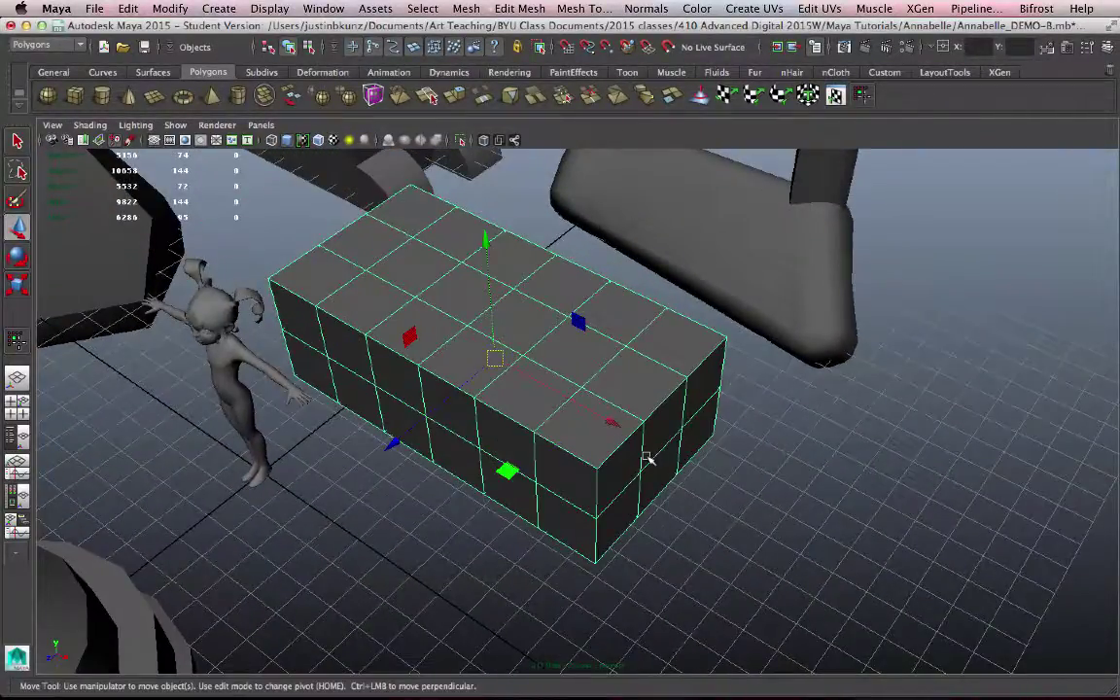
pyautogui.keyDown('alt'); pyautogui.moveTo(647, 455); pyautogui.dragTo(647, 444); pyautogui.keyUp('alt')
pyautogui.keyDown('alt'); pyautogui.moveTo(647, 444); pyautogui.dragTo(686, 435, button='right'); pyautogui.keyUp('alt')
pyautogui.keyDown('alt'); pyautogui.moveTo(686, 435); pyautogui.dragTo(673, 461, button='middle'); pyautogui.keyUp('alt')
pyautogui.click(583, 387)
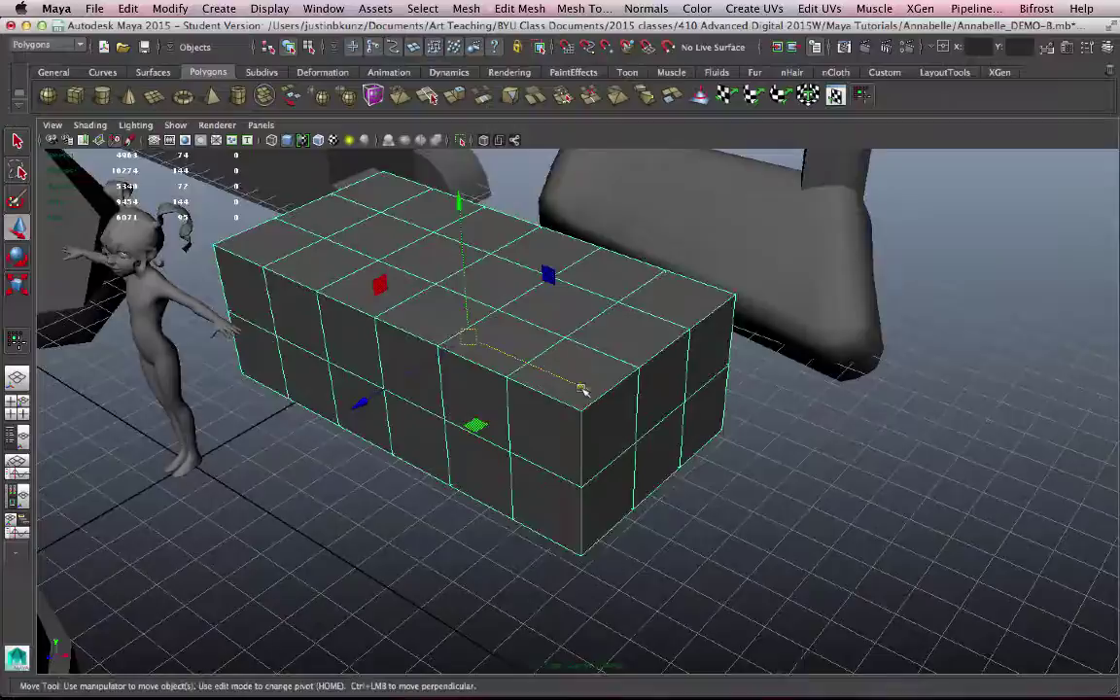
pyautogui.keyDown('alt'); pyautogui.moveTo(580, 389); pyautogui.dragTo(632, 387, button='right'); pyautogui.keyUp('alt')
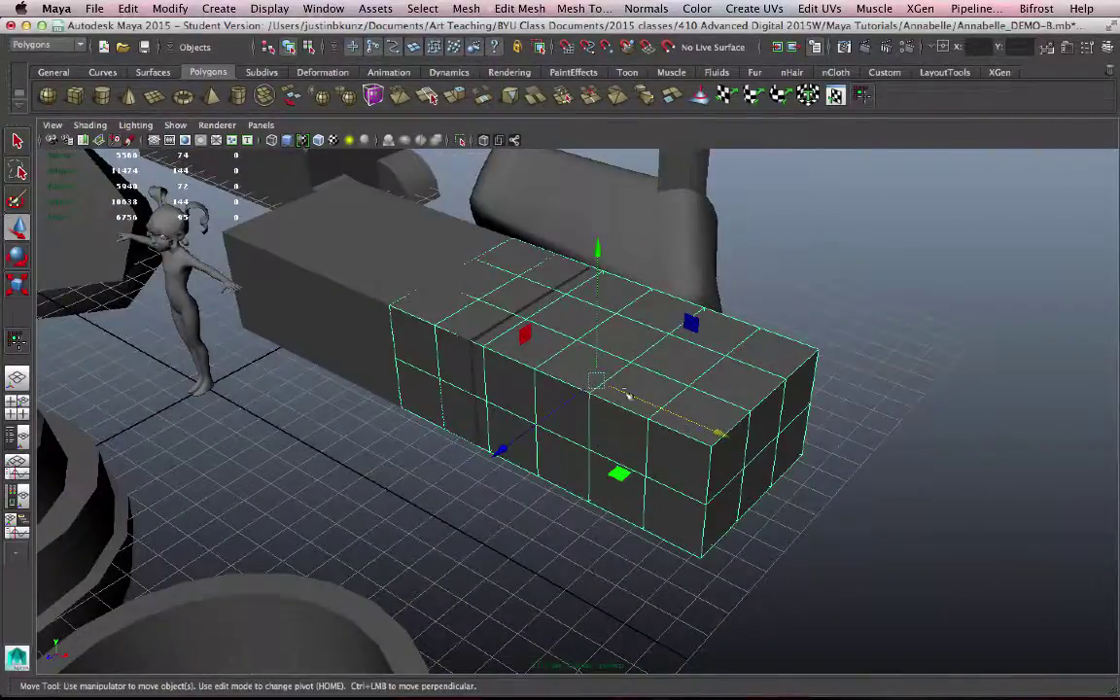
pyautogui.moveTo(628, 392); pyautogui.dragTo(782, 431)
pyautogui.click(134, 10)
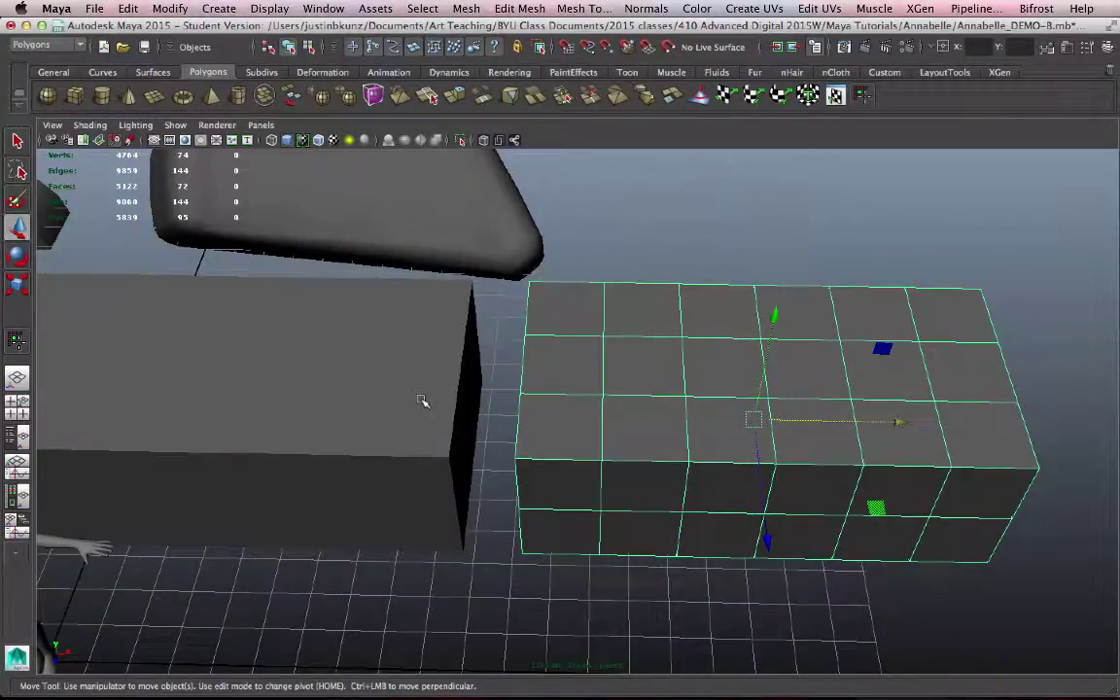
# Add the original box to the selection and combine both boxes into a single polygon object.
pyautogui.click(421, 402)
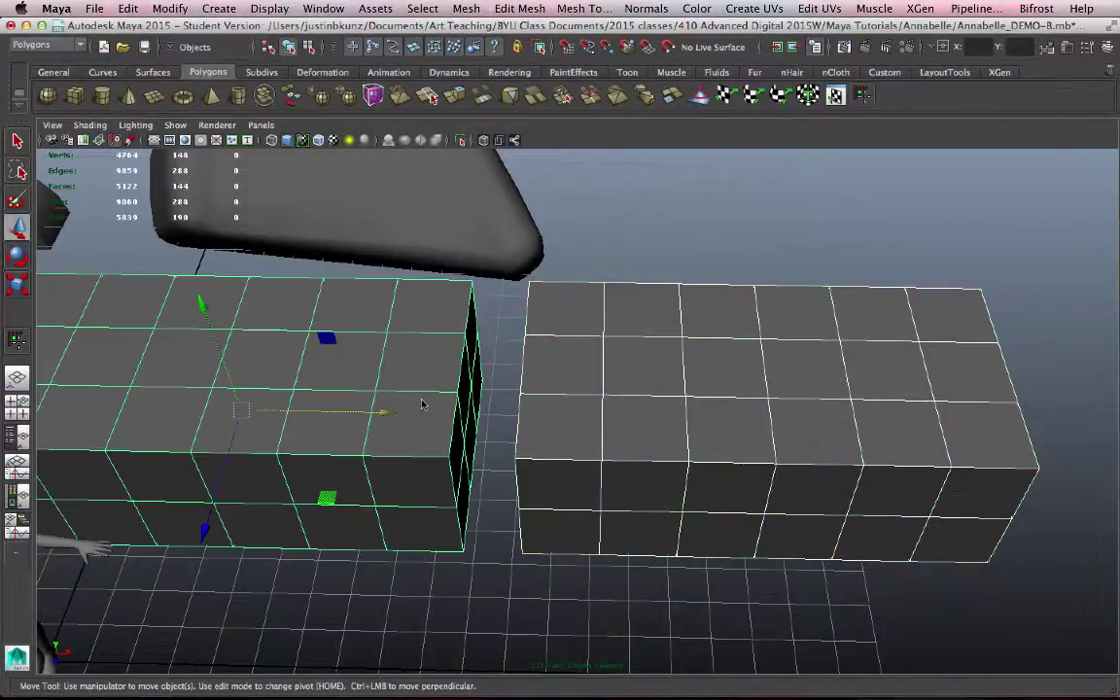
pyautogui.keyDown('alt'); pyautogui.moveTo(441, 405); pyautogui.dragTo(536, 414, button='middle'); pyautogui.keyUp('alt')
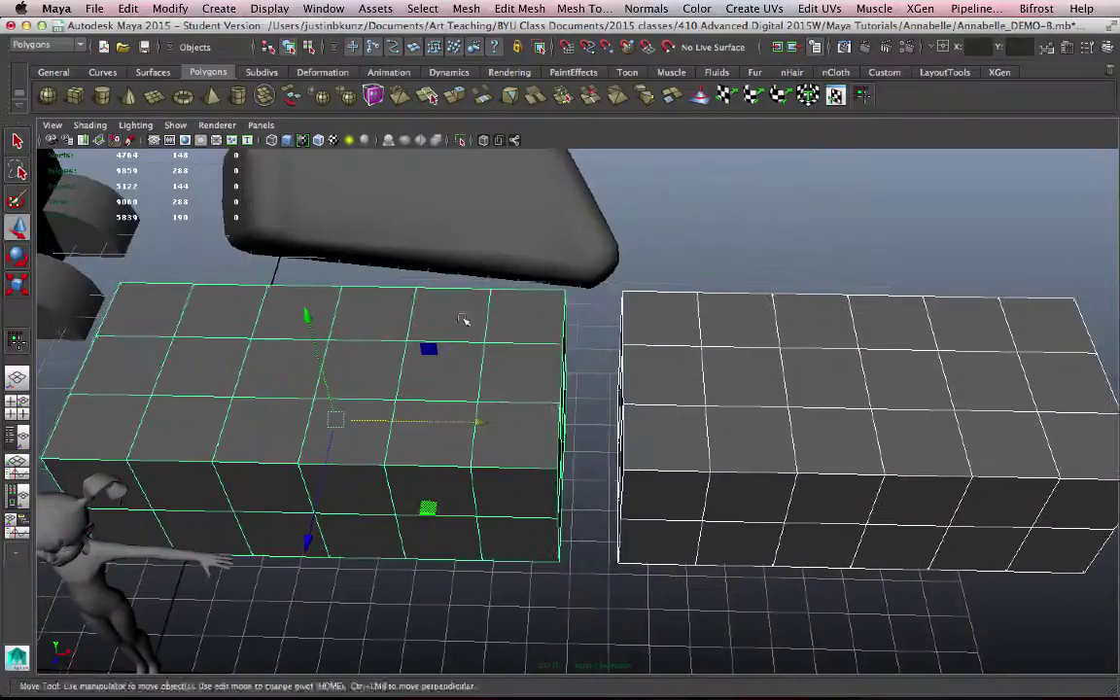
pyautogui.click(266, 99)
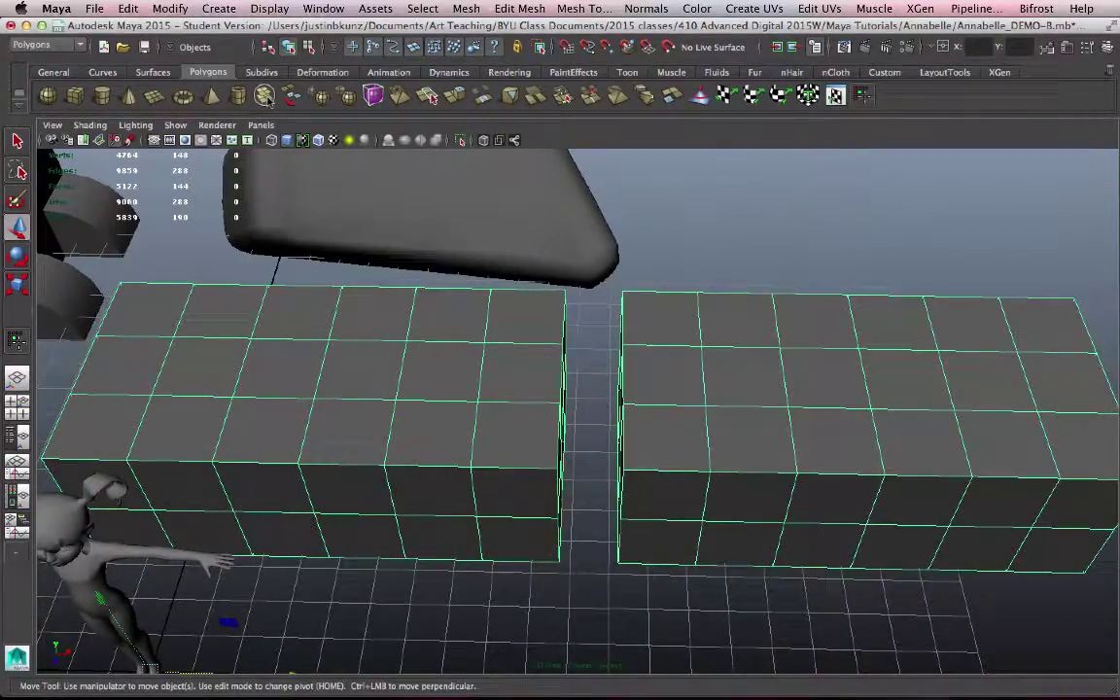
# Check the combined mesh by picking single faces on both boxes, and return to object selection.
pyautogui.keyDown('alt'); pyautogui.moveTo(663, 335); pyautogui.dragTo(643, 332, button='middle'); pyautogui.keyUp('alt')
pyautogui.keyDown('alt'); pyautogui.moveTo(643, 332); pyautogui.dragTo(398, 389); pyautogui.keyUp('alt')
pyautogui.keyDown('alt'); pyautogui.moveTo(398, 389); pyautogui.dragTo(557, 428, button='middle'); pyautogui.keyUp('alt')
pyautogui.keyDown('alt'); pyautogui.moveTo(558, 428); pyautogui.dragTo(756, 420); pyautogui.keyUp('alt')
pyautogui.keyDown('alt'); pyautogui.moveTo(598, 357); pyautogui.dragTo(419, 360, button='middle'); pyautogui.keyUp('alt')
pyautogui.keyDown('alt'); pyautogui.moveTo(420, 359); pyautogui.dragTo(510, 387); pyautogui.keyUp('alt')
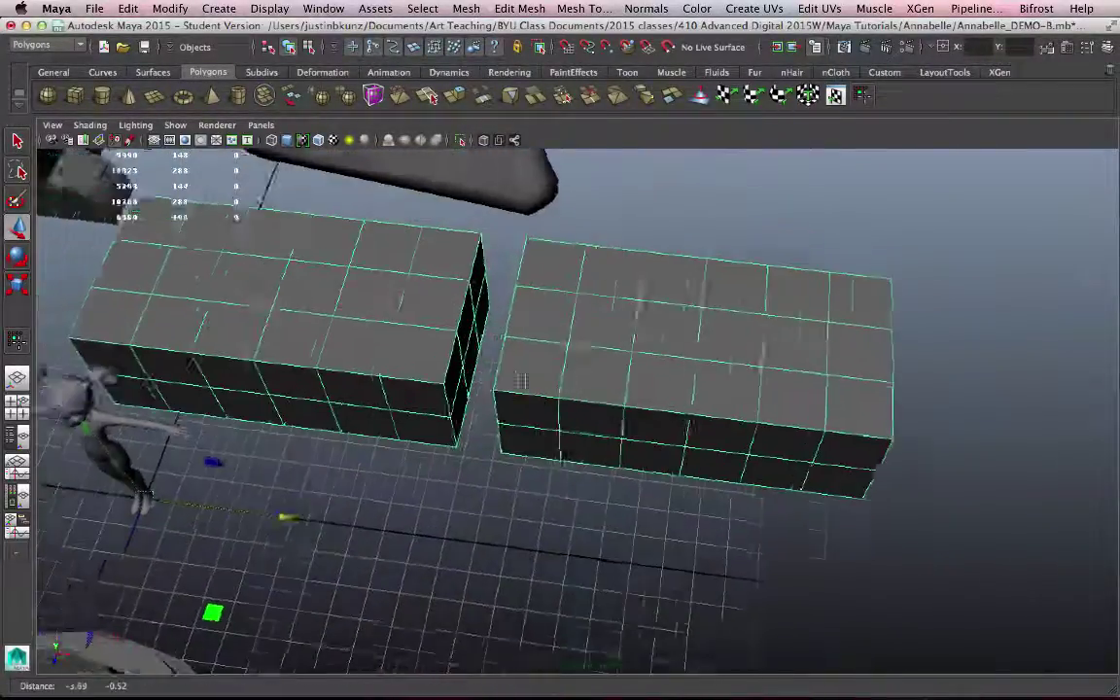
pyautogui.keyDown('alt'); pyautogui.moveTo(510, 387); pyautogui.dragTo(574, 383, button='middle'); pyautogui.keyUp('alt')
pyautogui.keyDown('alt'); pyautogui.moveTo(575, 383); pyautogui.dragTo(529, 370); pyautogui.keyUp('alt')
pyautogui.moveTo(460, 293); pyautogui.dragTo(462, 323, button='right')
pyautogui.click(683, 317)
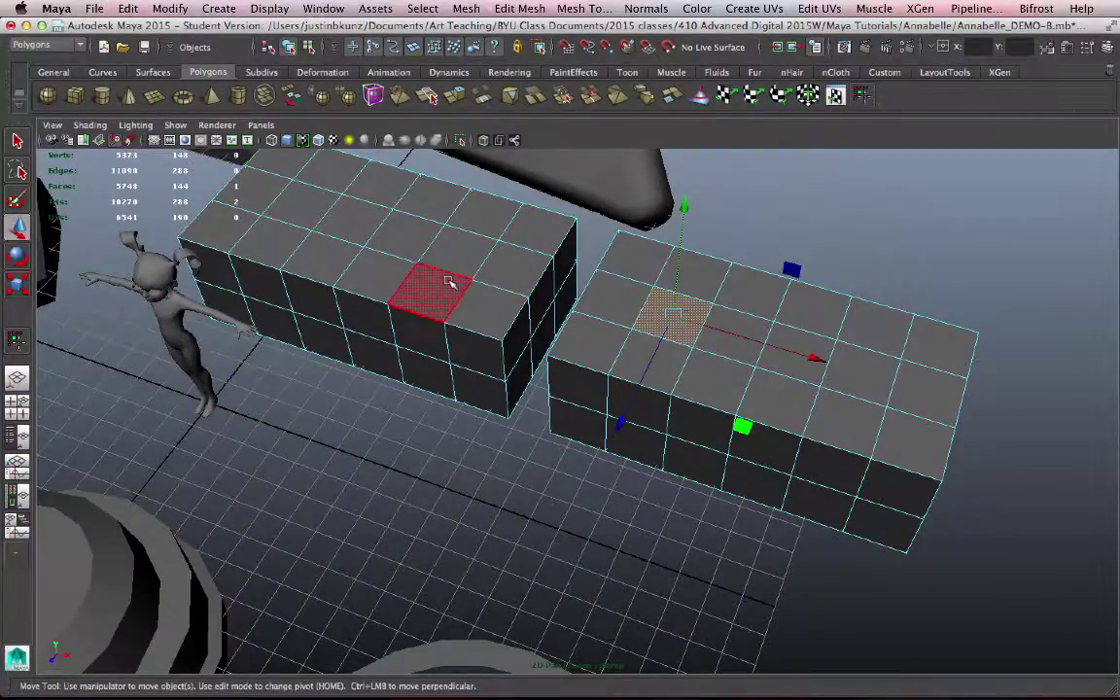
pyautogui.keyDown('alt'); pyautogui.moveTo(449, 282); pyautogui.dragTo(523, 350); pyautogui.keyUp('alt')
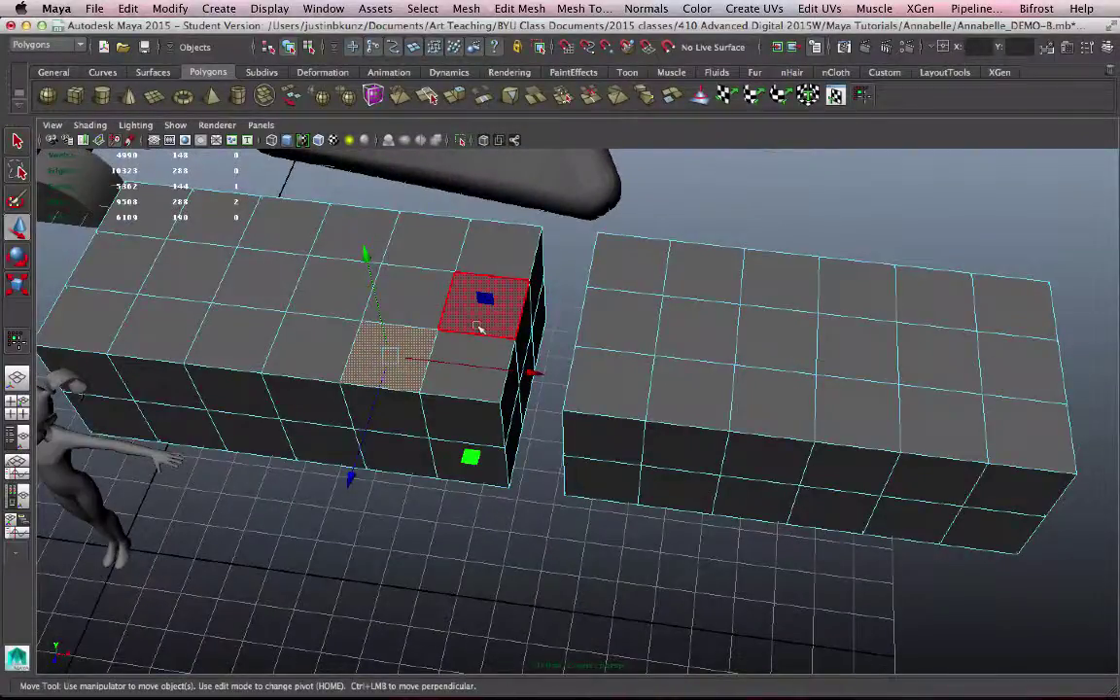
pyautogui.keyDown('alt'); pyautogui.moveTo(451, 338); pyautogui.dragTo(490, 330, button='middle'); pyautogui.keyUp('alt')
pyautogui.moveTo(476, 445); pyautogui.dragTo(500, 424, button='right')
pyautogui.click(486, 420)
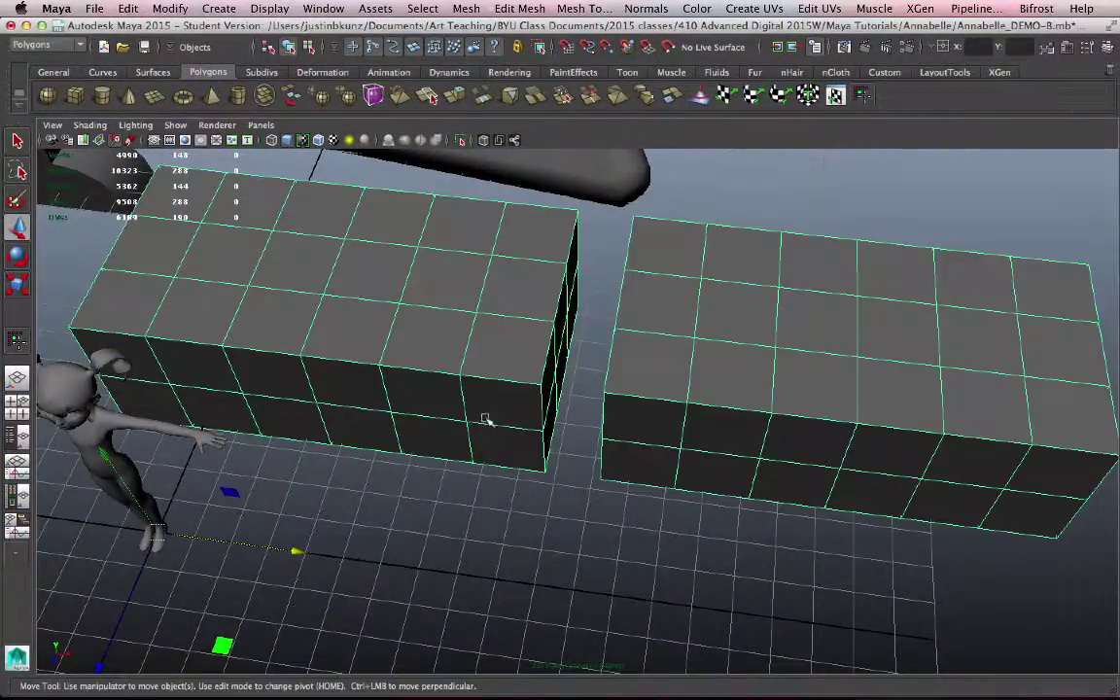
# Examine where the combined mesh's pivot sits relative to the two boxes and the character.
pyautogui.moveTo(485, 419)
pyautogui.keyDown('alt'); pyautogui.mouseDown()
pyautogui.moveTo(485, 377)
pyautogui.moveTo(525, 370)
pyautogui.moveTo(483, 412)
pyautogui.moveTo(457, 409)
pyautogui.moveTo(422, 443)
pyautogui.moveTo(390, 444)
pyautogui.moveTo(487, 419)
pyautogui.mouseUp(); pyautogui.keyUp('alt')
pyautogui.keyDown('alt'); pyautogui.moveTo(487, 419); pyautogui.dragTo(302, 415, button='middle'); pyautogui.keyUp('alt')
pyautogui.keyDown('alt'); pyautogui.moveTo(403, 412); pyautogui.dragTo(428, 415); pyautogui.keyUp('alt')
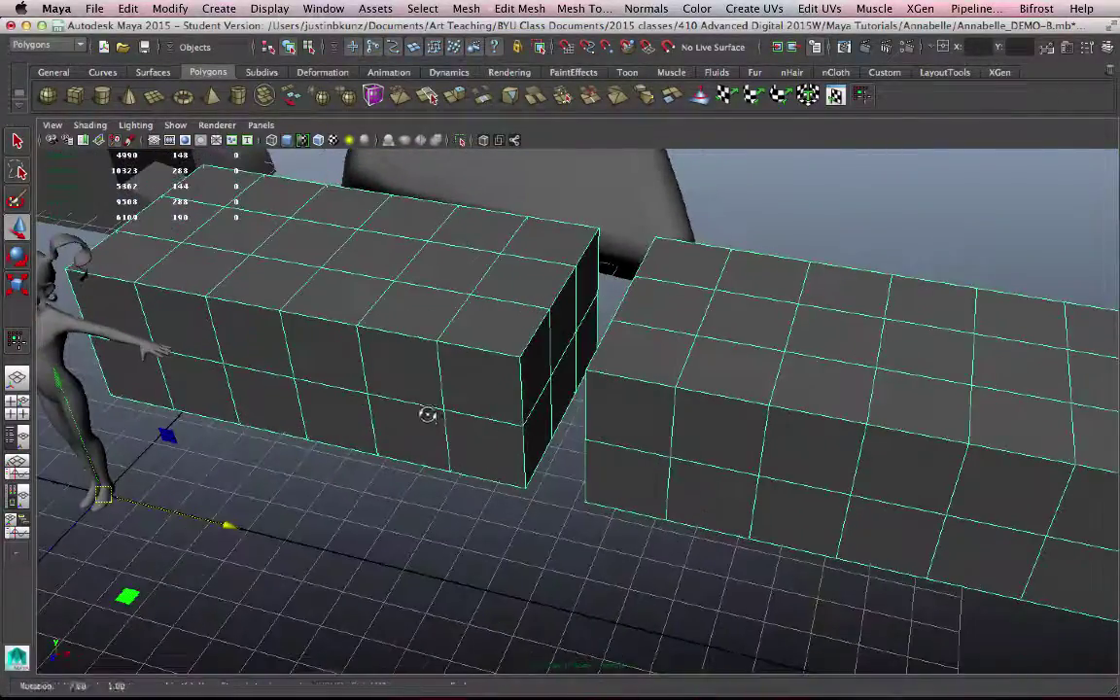
pyautogui.keyDown('alt'); pyautogui.moveTo(345, 443); pyautogui.dragTo(398, 422, button='middle'); pyautogui.keyUp('alt')
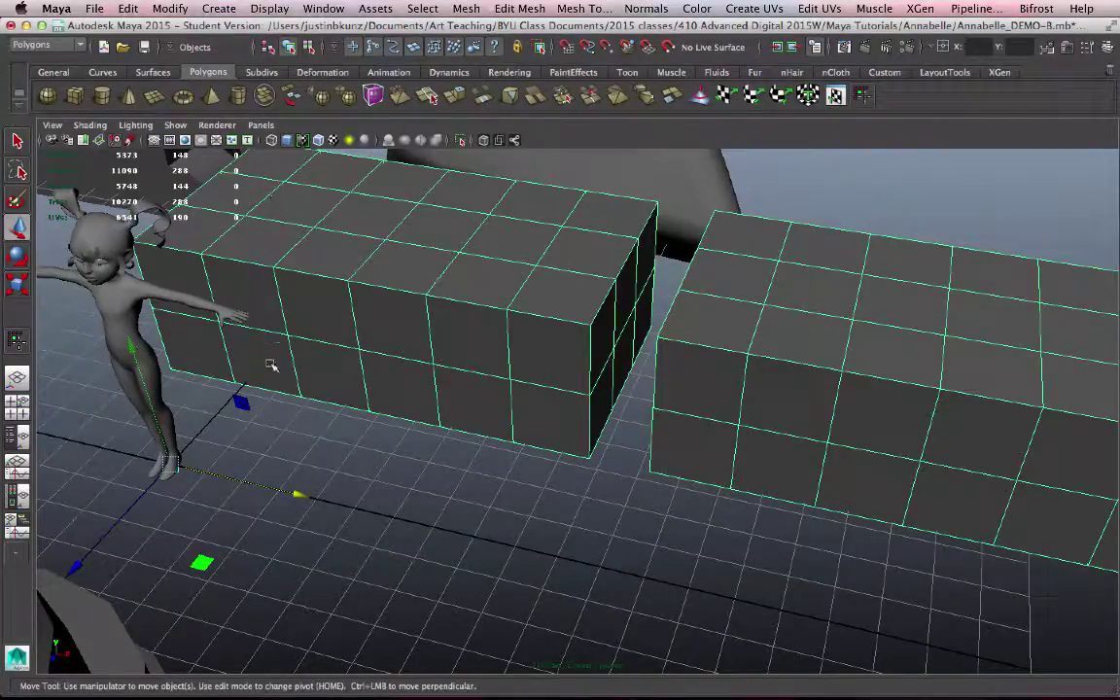
pyautogui.keyDown('alt'); pyautogui.moveTo(245, 383); pyautogui.dragTo(349, 384, button='middle'); pyautogui.keyUp('alt')
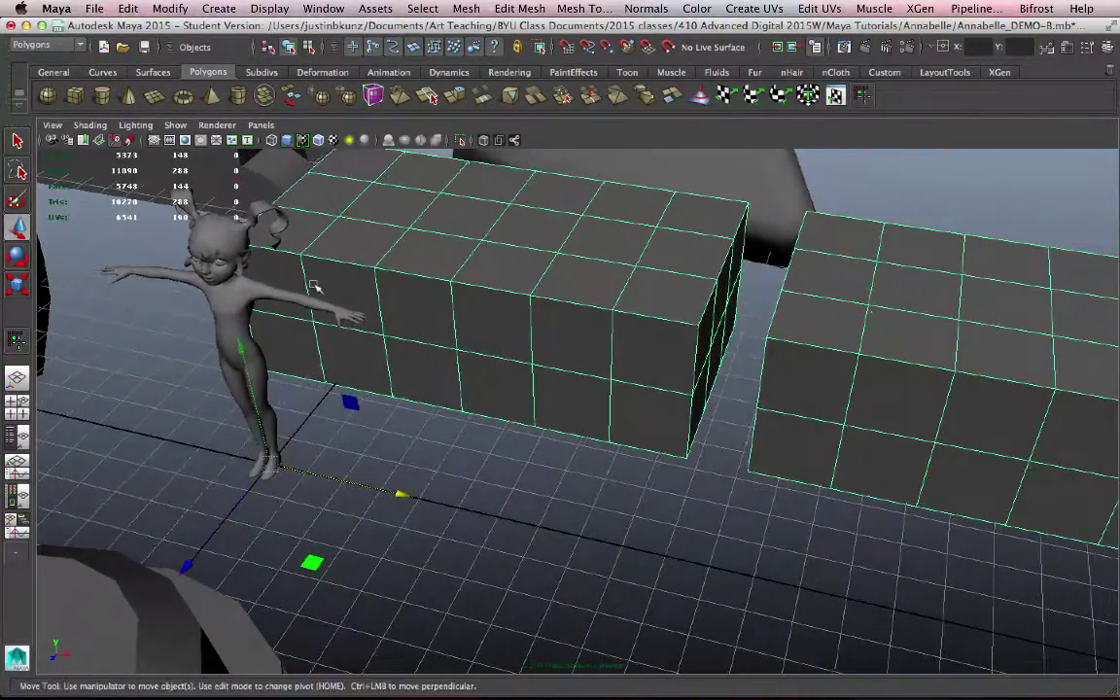
pyautogui.keyDown('alt'); pyautogui.moveTo(768, 313); pyautogui.dragTo(644, 310, button='middle'); pyautogui.keyUp('alt')
pyautogui.keyDown('alt'); pyautogui.moveTo(644, 310); pyautogui.dragTo(598, 318); pyautogui.keyUp('alt')
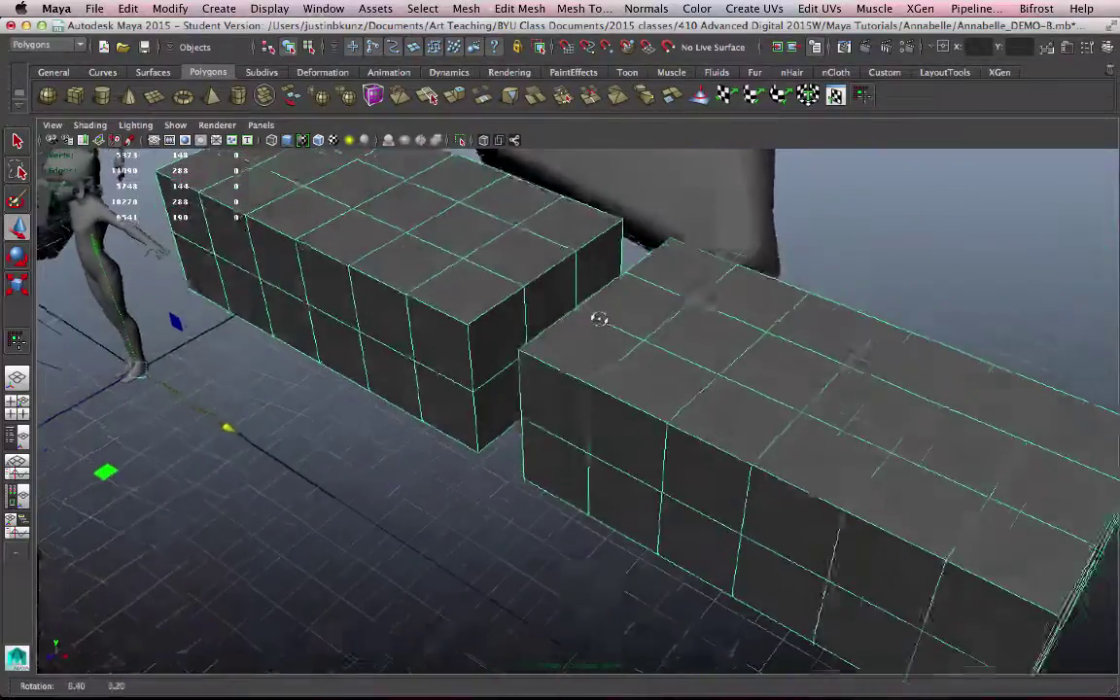
pyautogui.keyDown('alt'); pyautogui.moveTo(598, 318); pyautogui.dragTo(528, 390, button='right'); pyautogui.keyUp('alt')
pyautogui.keyDown('alt'); pyautogui.moveTo(530, 392); pyautogui.dragTo(631, 387); pyautogui.keyUp('alt')
pyautogui.keyDown('alt'); pyautogui.moveTo(683, 386); pyautogui.dragTo(598, 385, button='middle'); pyautogui.keyUp('alt')
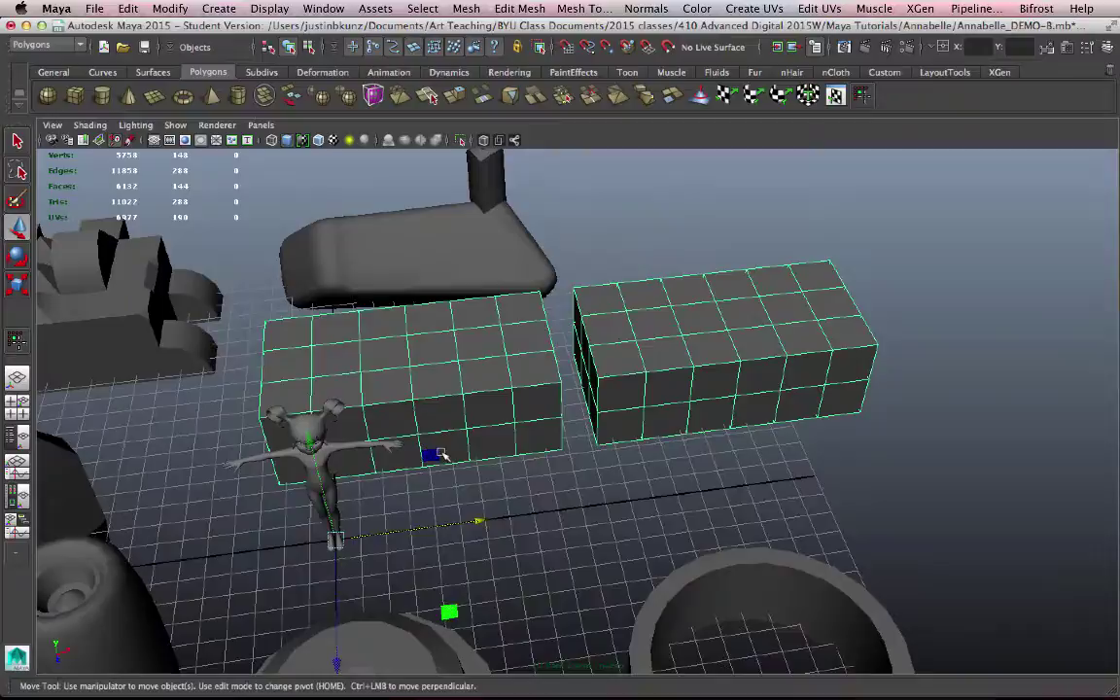
pyautogui.keyDown('alt'); pyautogui.moveTo(670, 448); pyautogui.dragTo(559, 444); pyautogui.keyUp('alt')
pyautogui.keyDown('alt'); pyautogui.moveTo(513, 443); pyautogui.dragTo(576, 450, button='middle'); pyautogui.keyUp('alt')
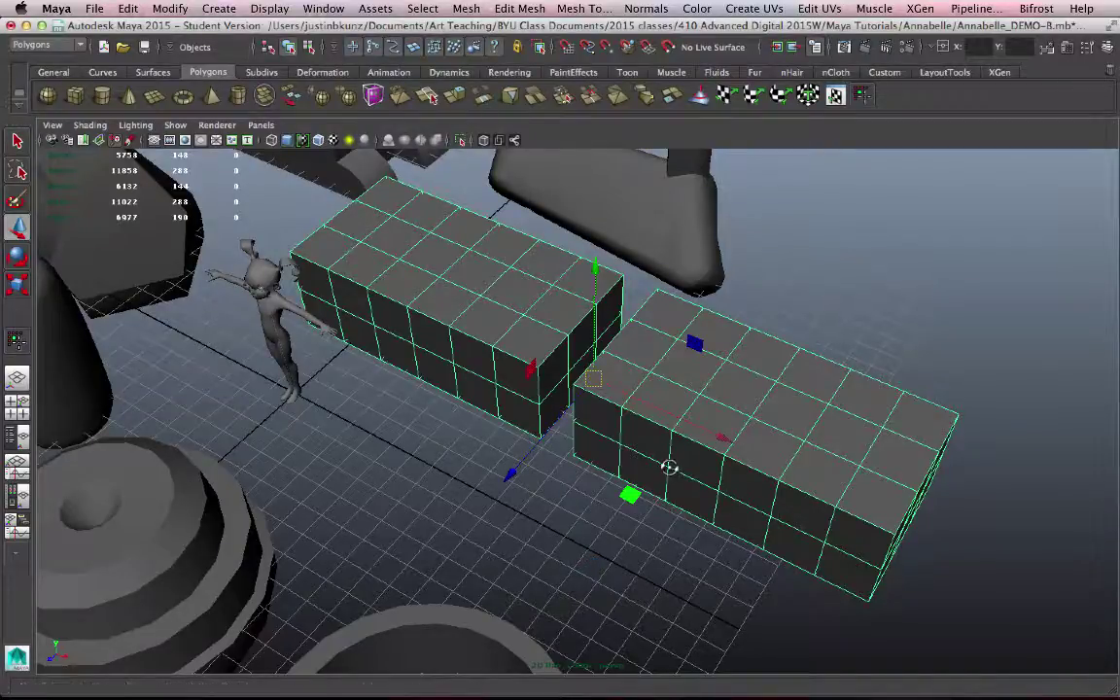
# Center the pivot of the combined mesh between the two boxes.
pyautogui.keyDown('alt'); pyautogui.moveTo(670, 468); pyautogui.dragTo(778, 456); pyautogui.keyUp('alt')
pyautogui.keyDown('alt'); pyautogui.moveTo(778, 457); pyautogui.dragTo(630, 442, button='middle'); pyautogui.keyUp('alt')
pyautogui.moveTo(630, 443)
pyautogui.keyDown('alt'); pyautogui.mouseDown()
pyautogui.moveTo(595, 453)
pyautogui.moveTo(618, 453)
pyautogui.mouseUp(); pyautogui.keyUp('alt')
pyautogui.keyDown('alt'); pyautogui.moveTo(279, 450); pyautogui.dragTo(412, 451, button='middle'); pyautogui.keyUp('alt')
pyautogui.keyDown('alt'); pyautogui.moveTo(412, 451); pyautogui.dragTo(577, 454, button='right'); pyautogui.keyUp('alt')
pyautogui.keyDown('alt'); pyautogui.moveTo(536, 456); pyautogui.dragTo(588, 472, button='middle'); pyautogui.keyUp('alt')
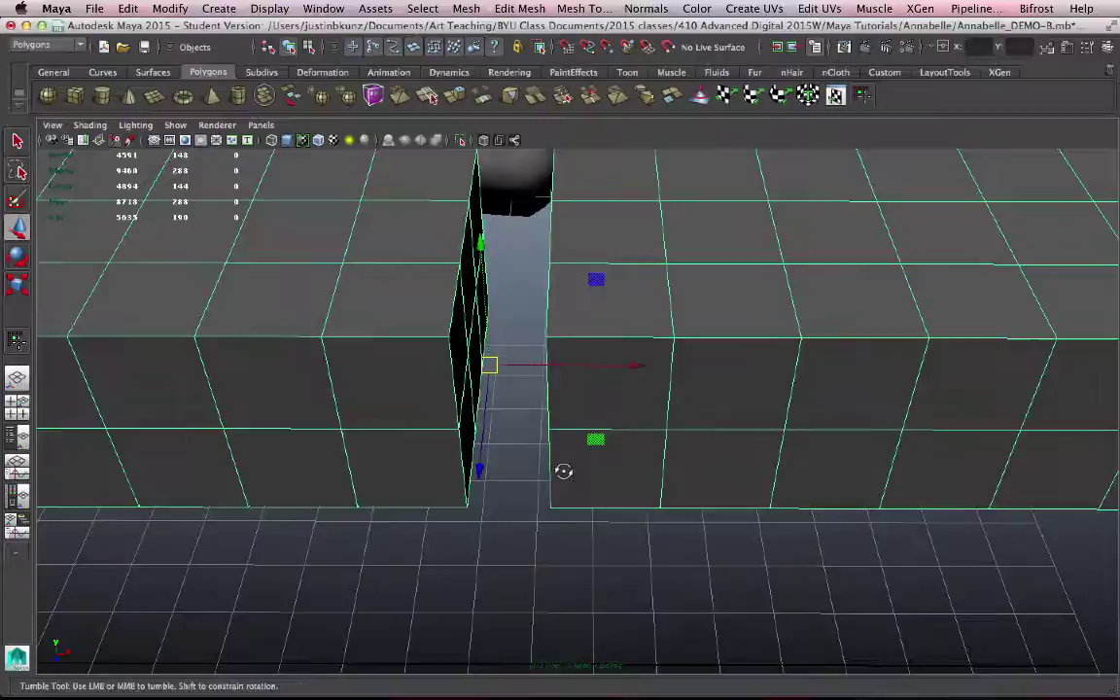
pyautogui.keyDown('alt'); pyautogui.moveTo(563, 471); pyautogui.dragTo(473, 533); pyautogui.keyUp('alt')
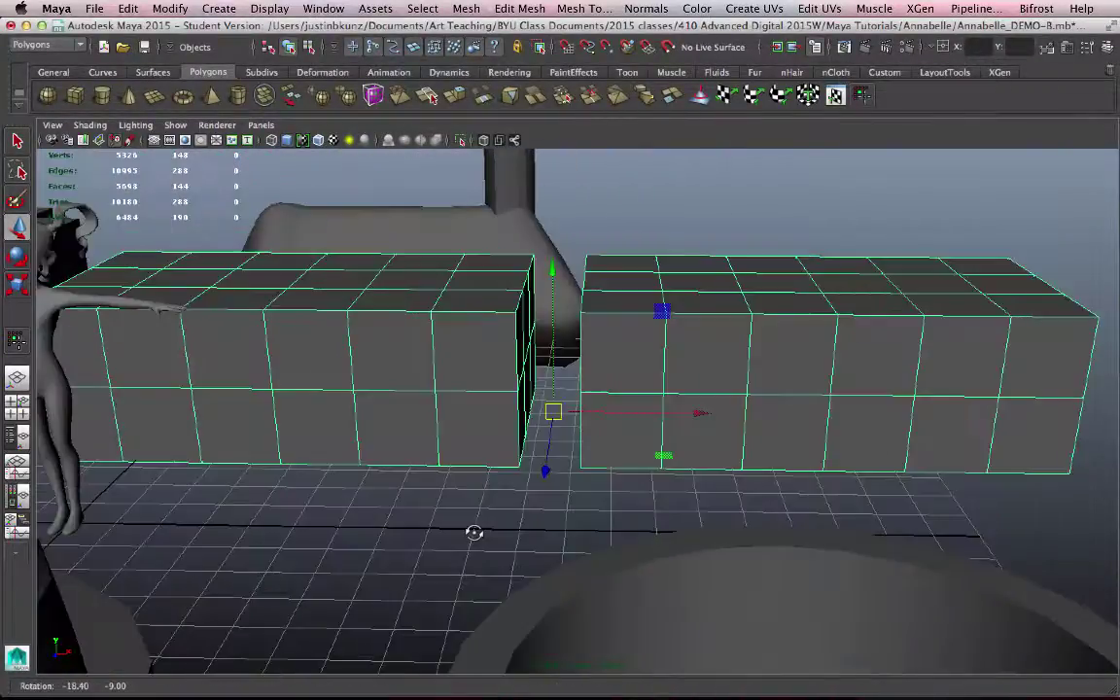
pyautogui.keyDown('alt'); pyautogui.moveTo(481, 529); pyautogui.dragTo(620, 517, button='right'); pyautogui.keyUp('alt')
pyautogui.keyDown('alt'); pyautogui.moveTo(620, 517); pyautogui.dragTo(518, 536, button='middle'); pyautogui.keyUp('alt')
pyautogui.click(166, 9)
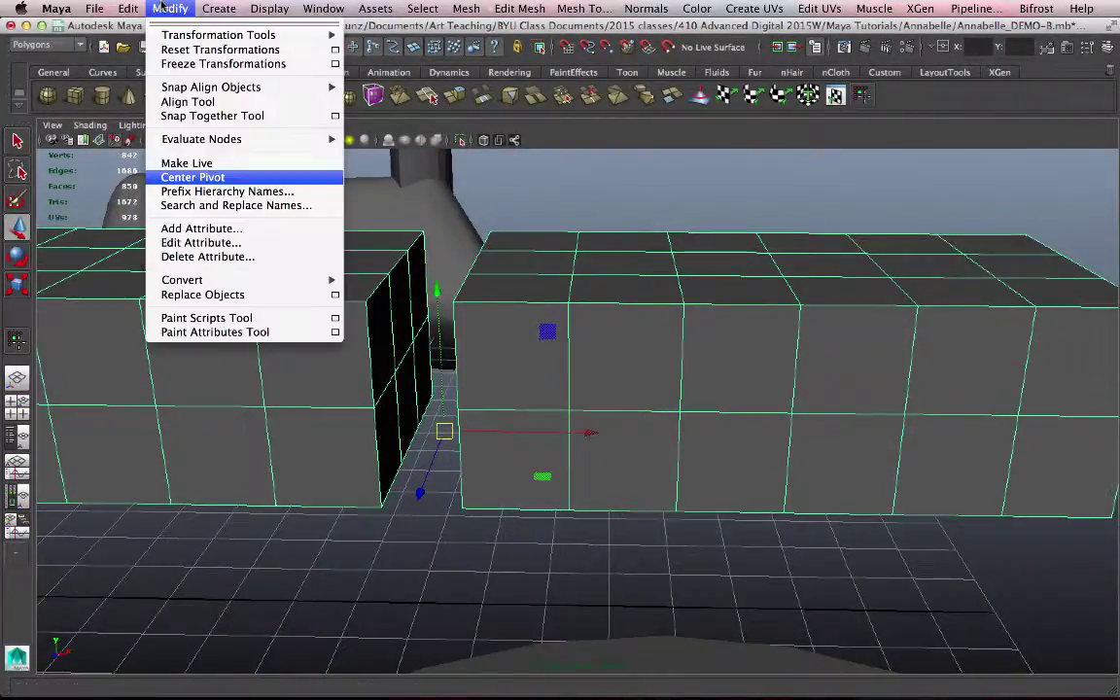
pyautogui.click(195, 177)
# Try rotating the combined mesh around the Y axis to 330 degrees about its centered pivot, and undo the rotation.
pyautogui.keyDown('alt'); pyautogui.moveTo(405, 252); pyautogui.dragTo(419, 232); pyautogui.keyUp('alt')
pyautogui.keyDown('alt'); pyautogui.moveTo(418, 232); pyautogui.dragTo(552, 267, button='right'); pyautogui.keyUp('alt')
pyautogui.keyDown('alt'); pyautogui.moveTo(552, 268); pyautogui.dragTo(783, 277, button='middle'); pyautogui.keyUp('alt')
pyautogui.keyDown('alt'); pyautogui.moveTo(783, 277); pyautogui.dragTo(425, 303); pyautogui.keyUp('alt')
pyautogui.moveTo(673, 233)
pyautogui.mouseDown()
pyautogui.moveTo(661, 126)
pyautogui.moveTo(673, 340)
pyautogui.moveTo(672, 243)
pyautogui.mouseUp()
pyautogui.keyDown('alt'); pyautogui.moveTo(775, 358); pyautogui.dragTo(714, 373); pyautogui.keyUp('alt')
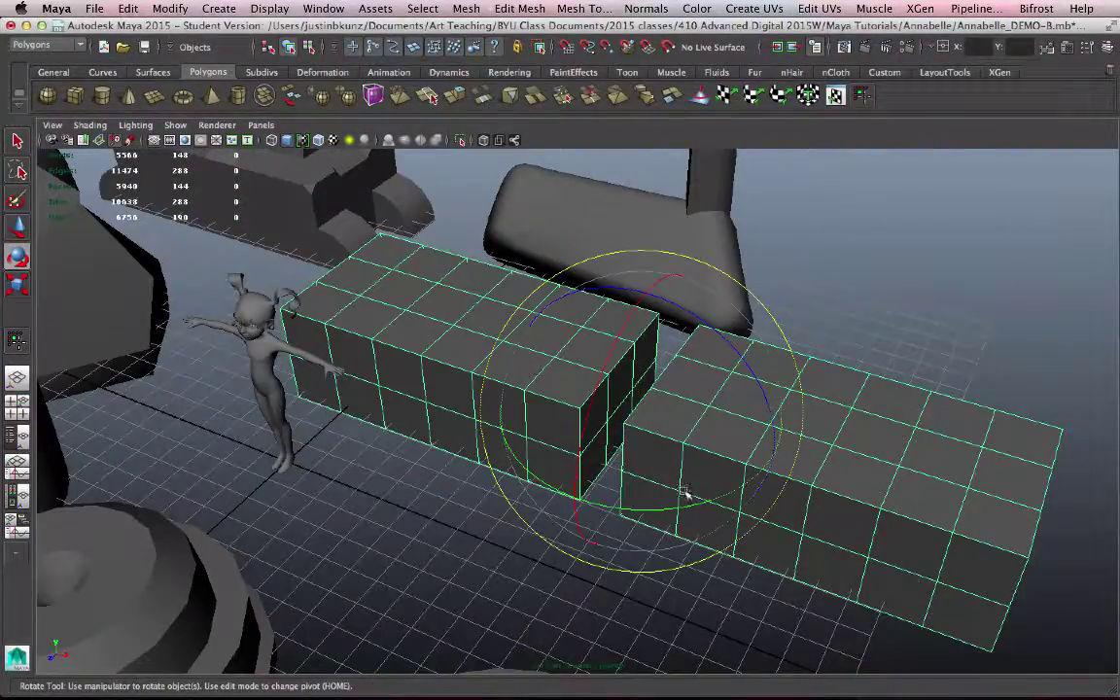
pyautogui.moveTo(685, 504); pyautogui.dragTo(1002, 507)
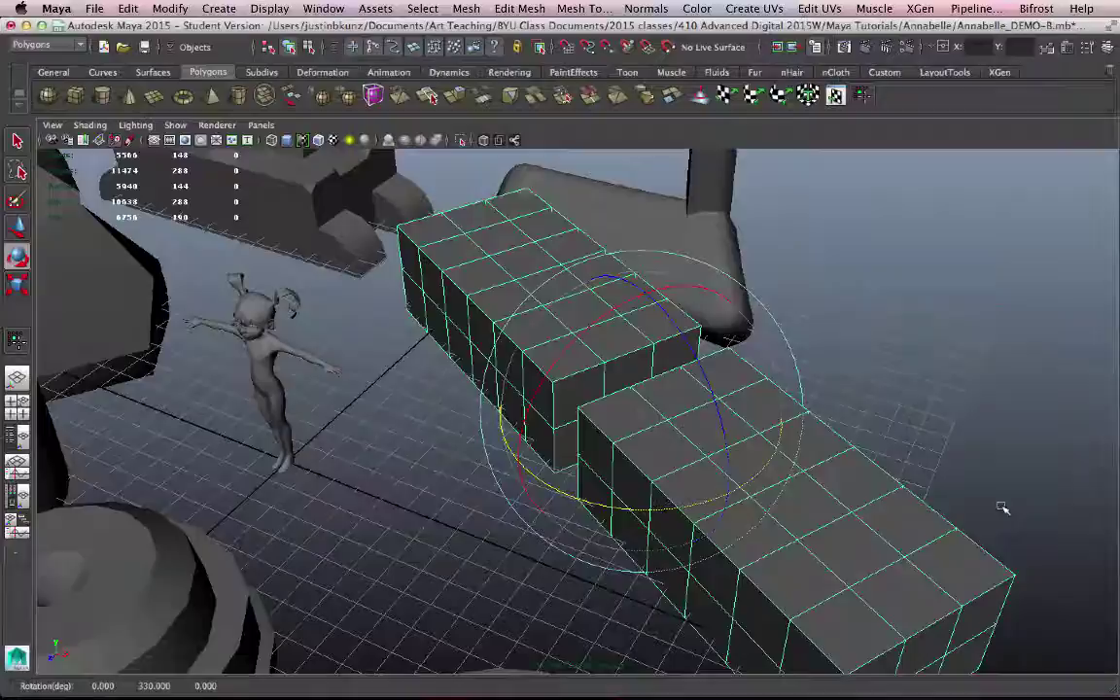
pyautogui.press('z')
pyautogui.keyDown('alt'); pyautogui.moveTo(698, 516); pyautogui.dragTo(649, 510, button='middle'); pyautogui.keyUp('alt')
# Undo the pivot centering, try rotating the combined mesh around Y about the world origin, and undo that rotation.
pyautogui.press('z')
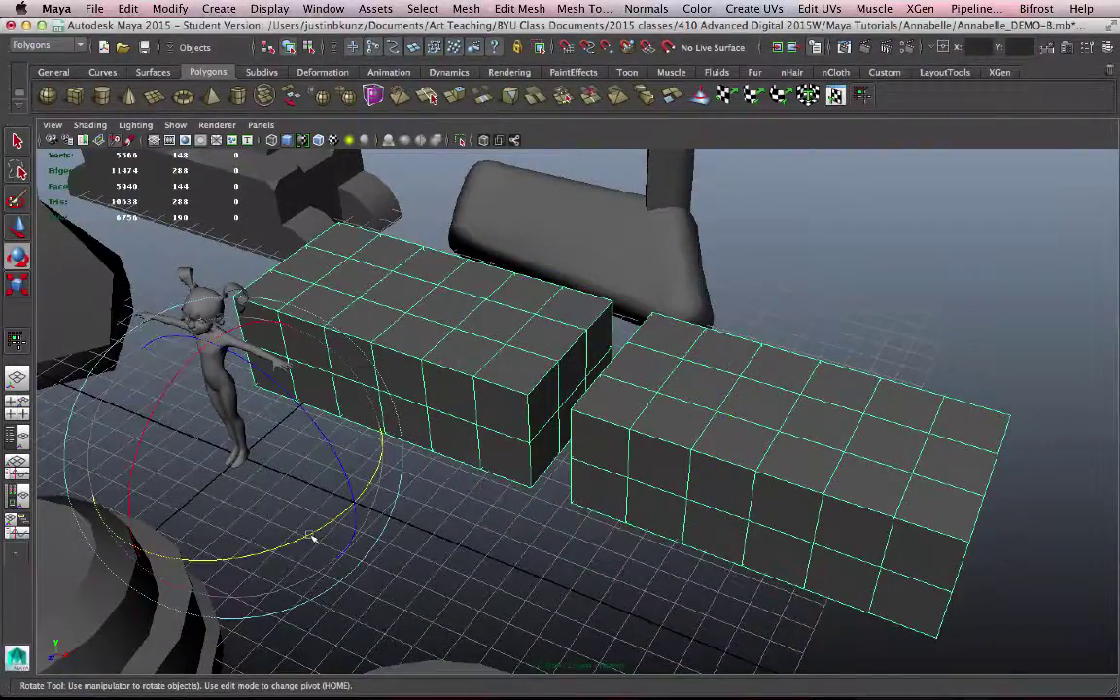
pyautogui.moveTo(311, 534); pyautogui.dragTo(714, 515)
pyautogui.press('z')
pyautogui.press('w')
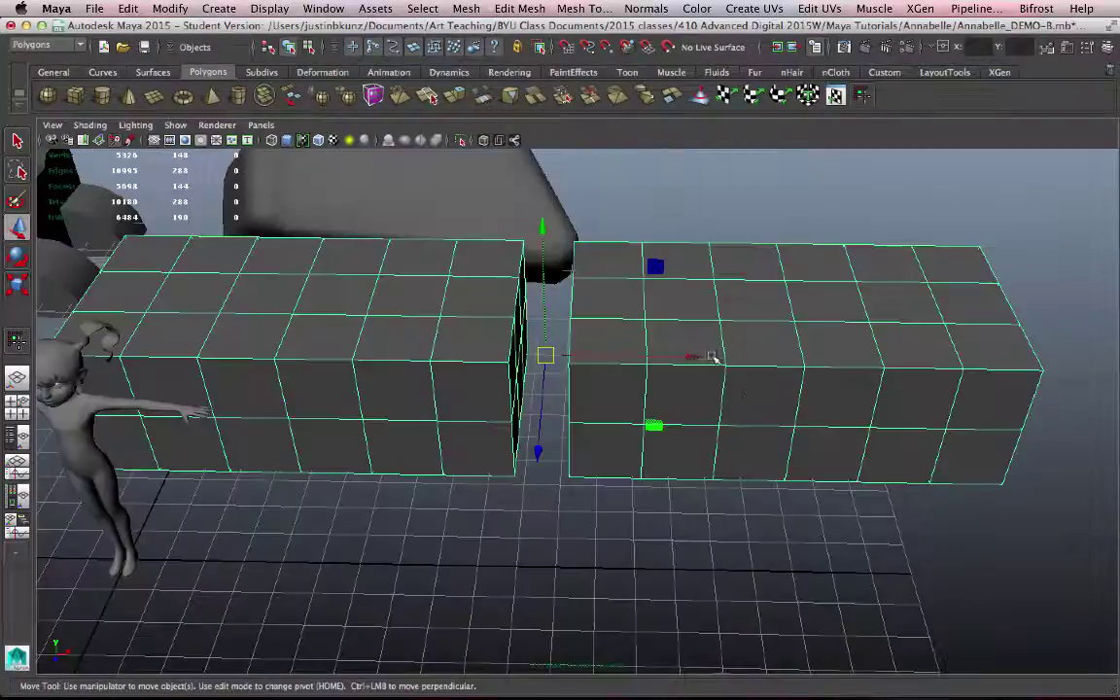
# Switch the combined mesh to face selection and select all faces of the duplicated box.
pyautogui.keyDown('alt'); pyautogui.moveTo(748, 391); pyautogui.dragTo(766, 369, button='middle'); pyautogui.keyUp('alt')
pyautogui.keyDown('alt'); pyautogui.moveTo(770, 402); pyautogui.dragTo(749, 434); pyautogui.keyUp('alt')
pyautogui.keyDown('alt'); pyautogui.moveTo(748, 434); pyautogui.dragTo(696, 432, button='middle'); pyautogui.keyUp('alt')
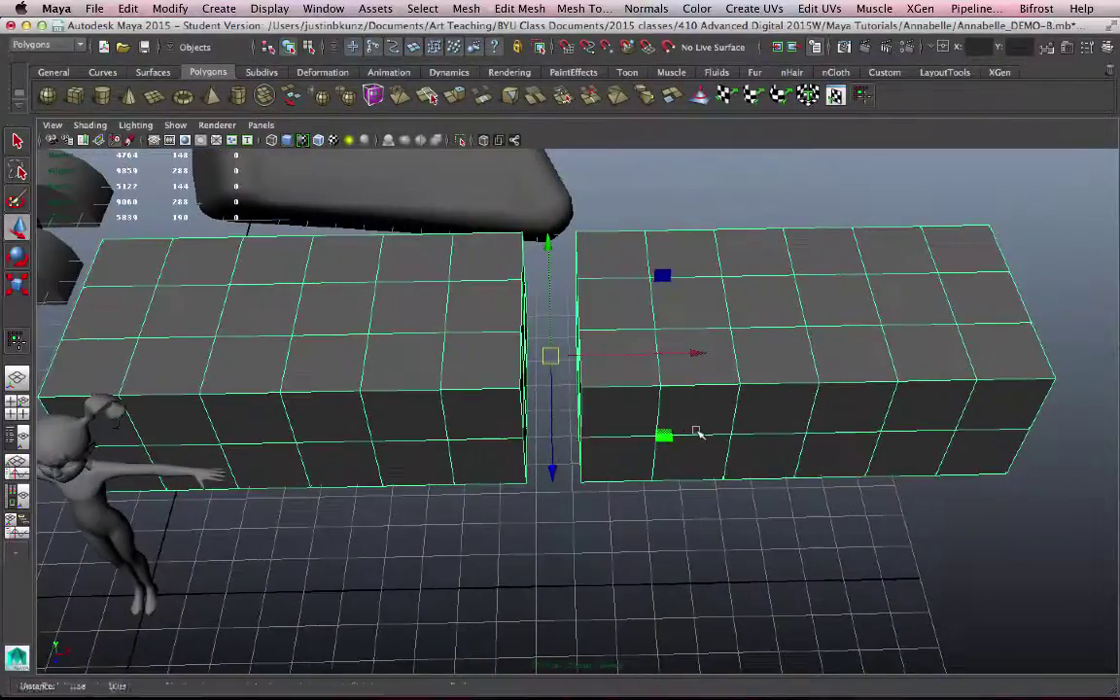
pyautogui.rightClick(747, 381)
pyautogui.moveTo(751, 369); pyautogui.dragTo(754, 368, button='right')
pyautogui.click(760, 362)
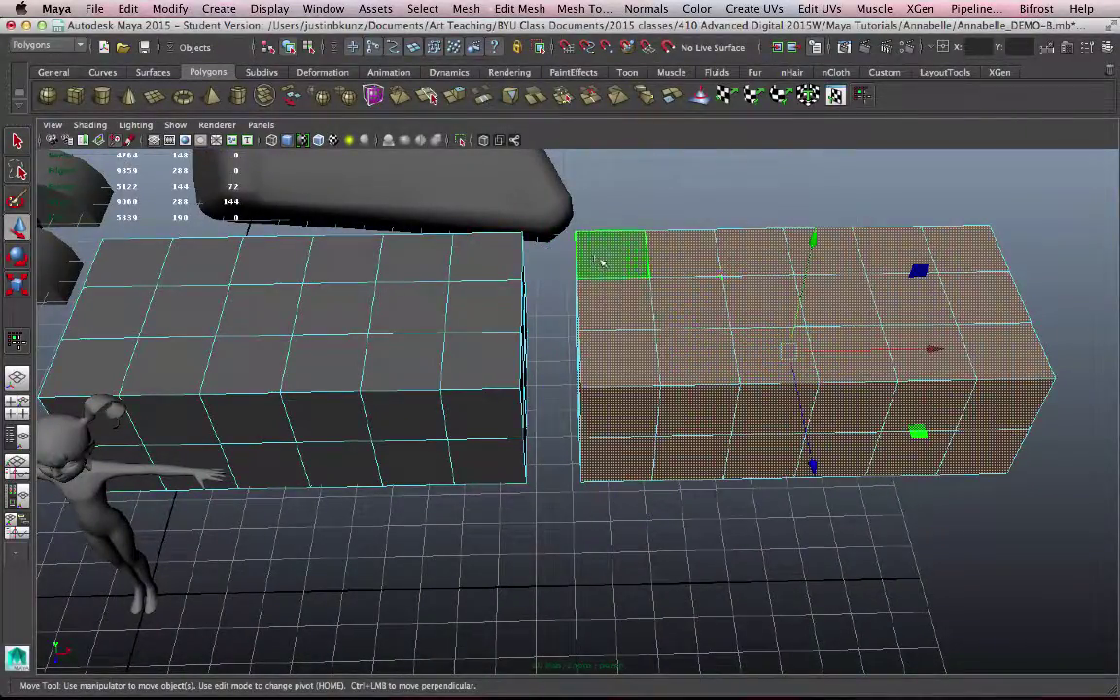
# Separate the combined mesh into distinct objects, one for each box.
pyautogui.keyDown('alt'); pyautogui.moveTo(595, 260); pyautogui.dragTo(530, 246); pyautogui.keyUp('alt')
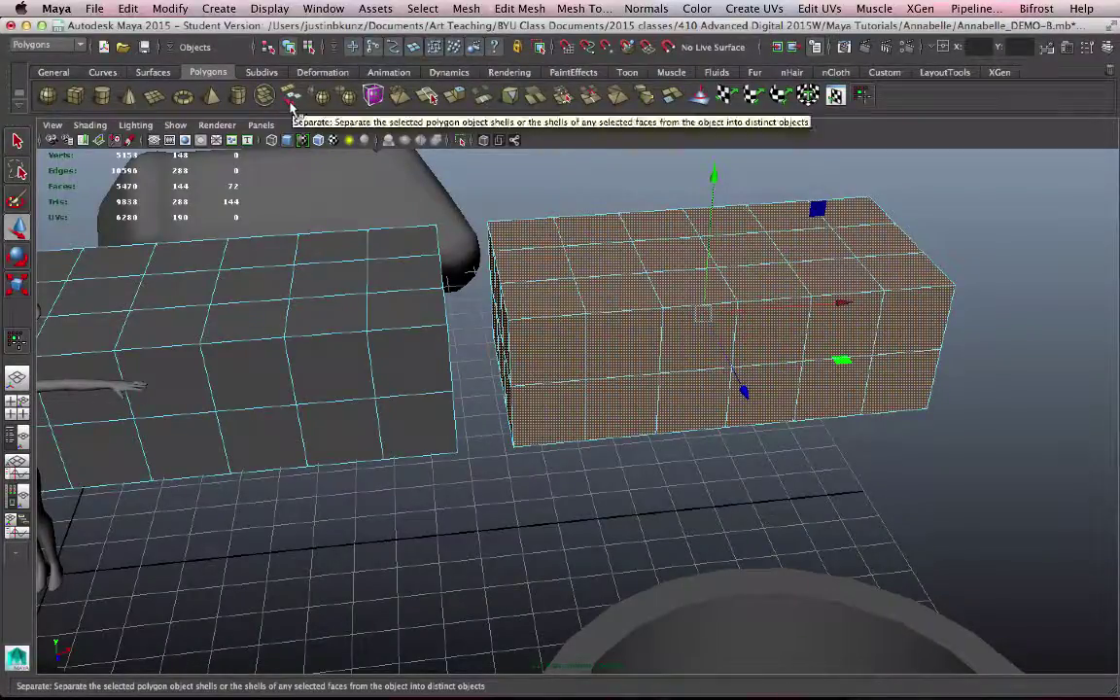
pyautogui.click(464, 8)
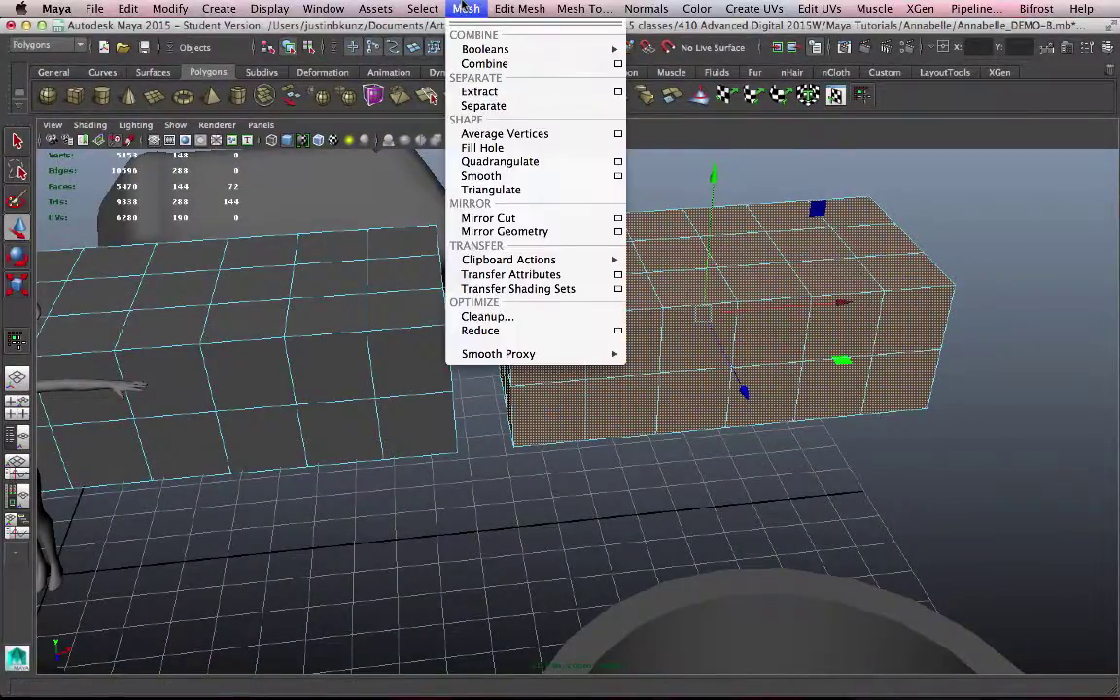
pyautogui.click(526, 114)
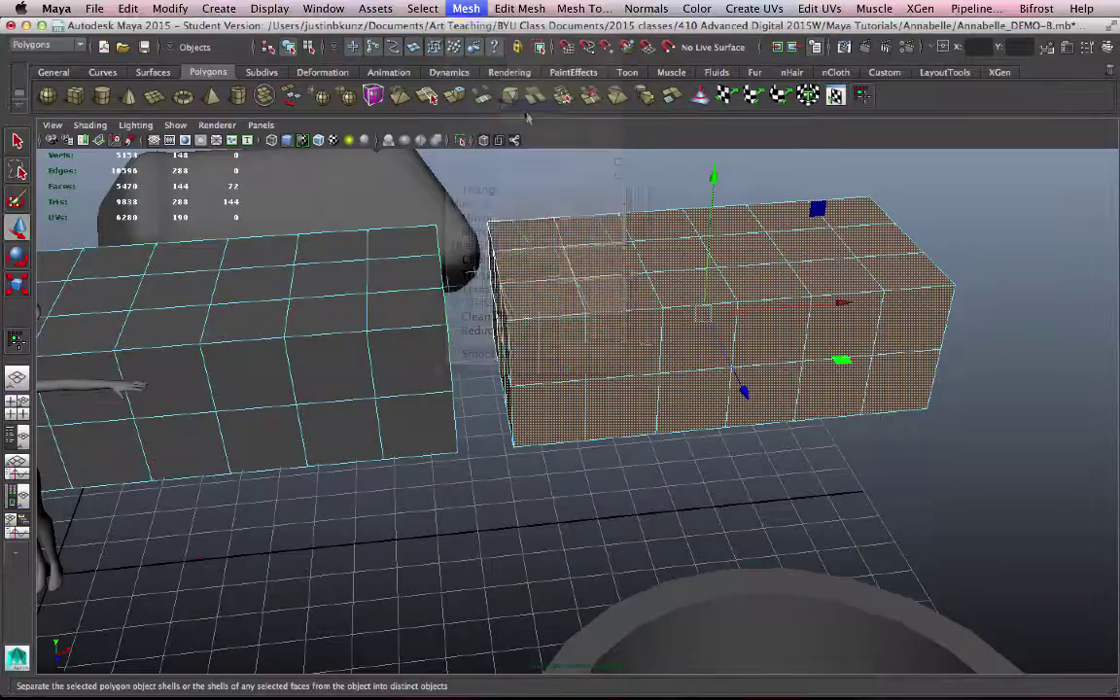
# Check the separation by selecting each box on its own as an object, ending with the duplicated box.
pyautogui.keyDown('alt'); pyautogui.moveTo(527, 480); pyautogui.dragTo(434, 501); pyautogui.keyUp('alt')
pyautogui.keyDown('alt'); pyautogui.moveTo(434, 501); pyautogui.dragTo(699, 482, button='middle'); pyautogui.keyUp('alt')
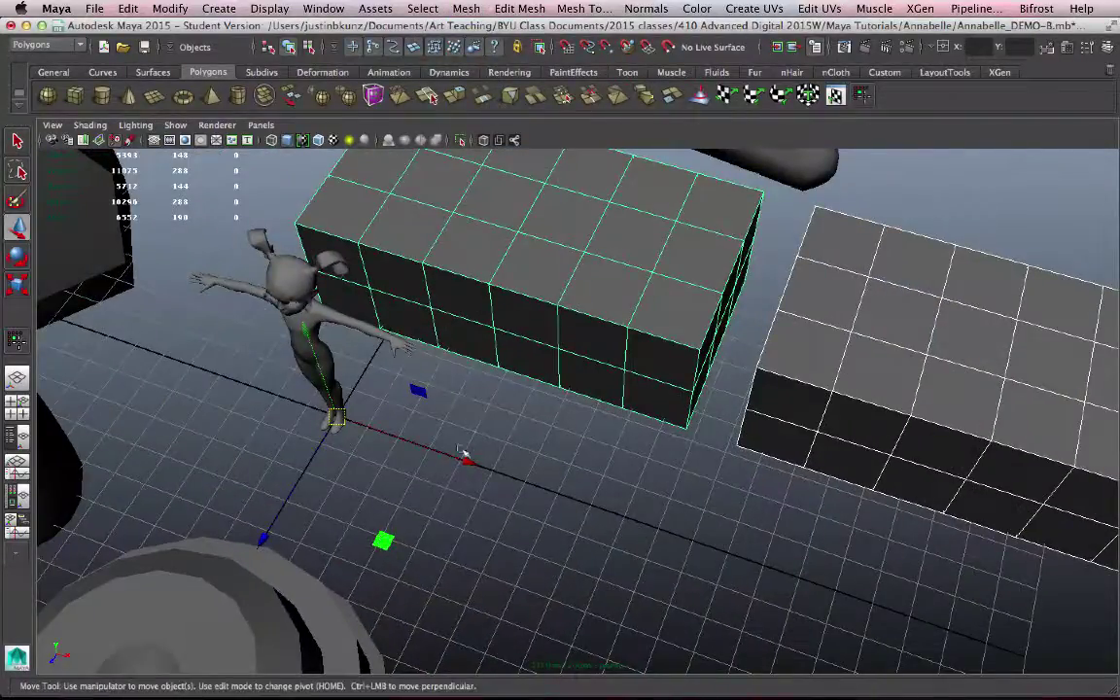
pyautogui.moveTo(860, 352); pyautogui.dragTo(916, 288, button='right')
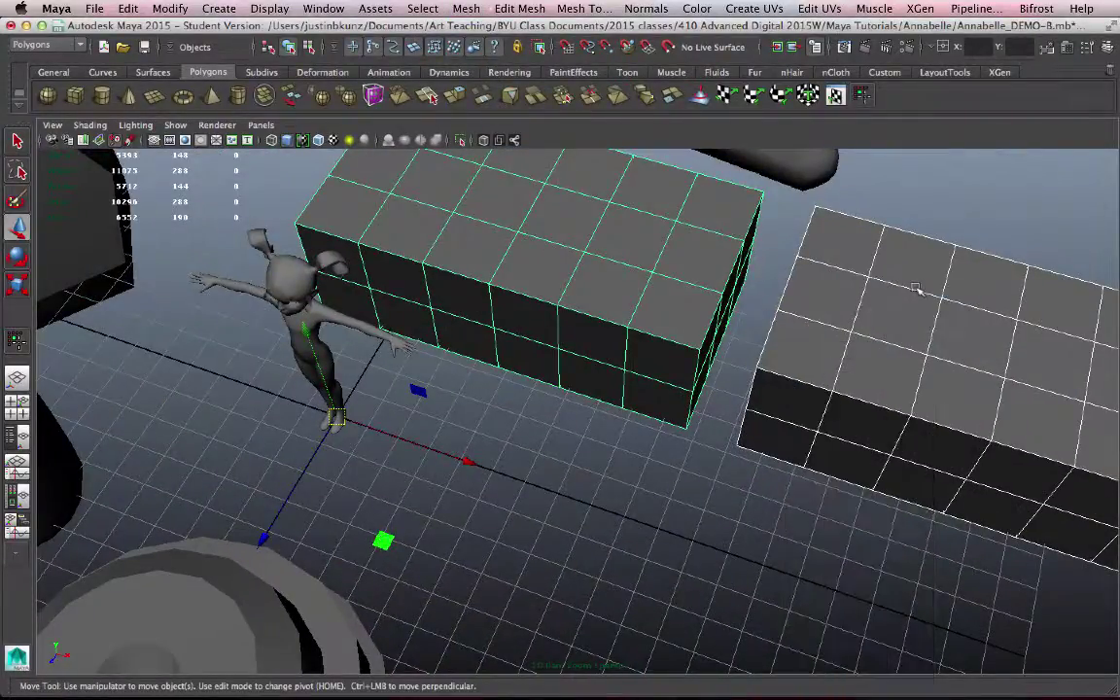
pyautogui.click(910, 370)
pyautogui.click(550, 303)
pyautogui.click(854, 317)
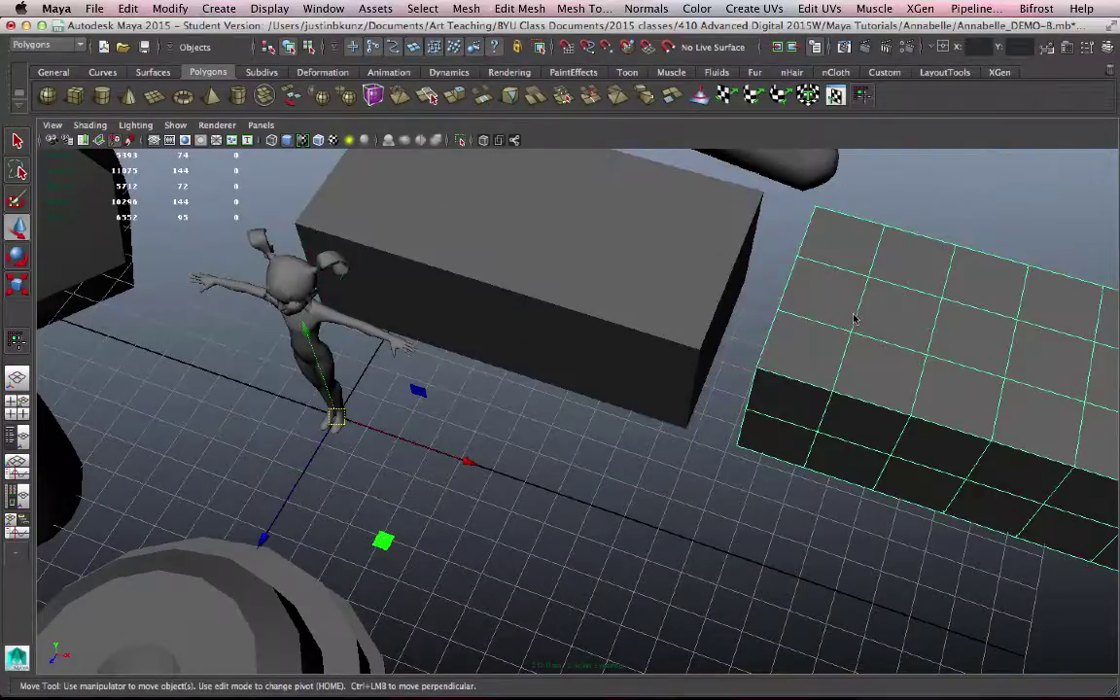
# Undo the separation to return to the combined mesh with the duplicated box's faces selected.
pyautogui.click(687, 300)
pyautogui.keyDown('alt'); pyautogui.moveTo(636, 377); pyautogui.dragTo(645, 345); pyautogui.keyUp('alt')
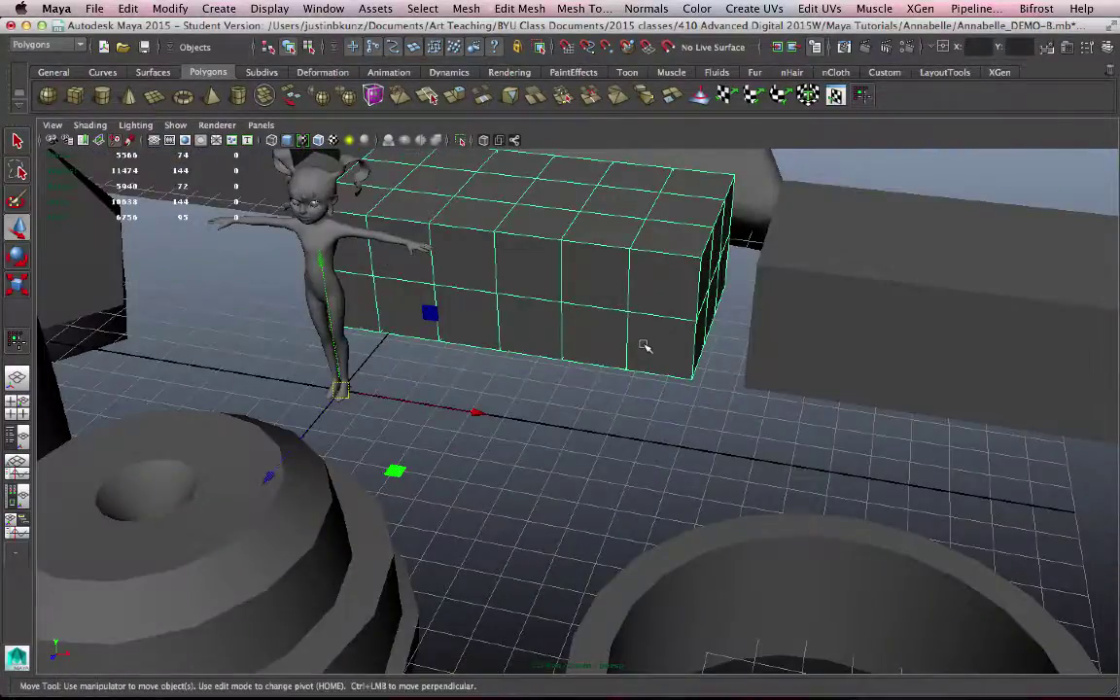
pyautogui.keyDown('alt'); pyautogui.moveTo(644, 345); pyautogui.dragTo(525, 426, button='middle'); pyautogui.keyUp('alt')
pyautogui.press('z')
pyautogui.press('z')
pyautogui.press('z')
pyautogui.press('z')
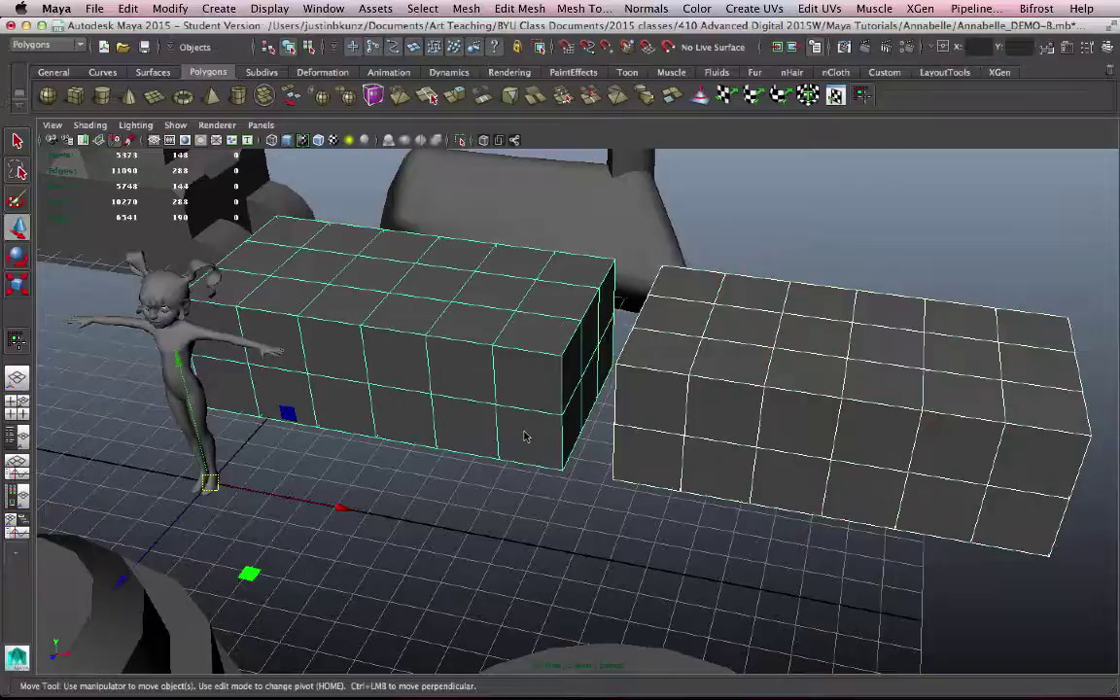
pyautogui.press('z')
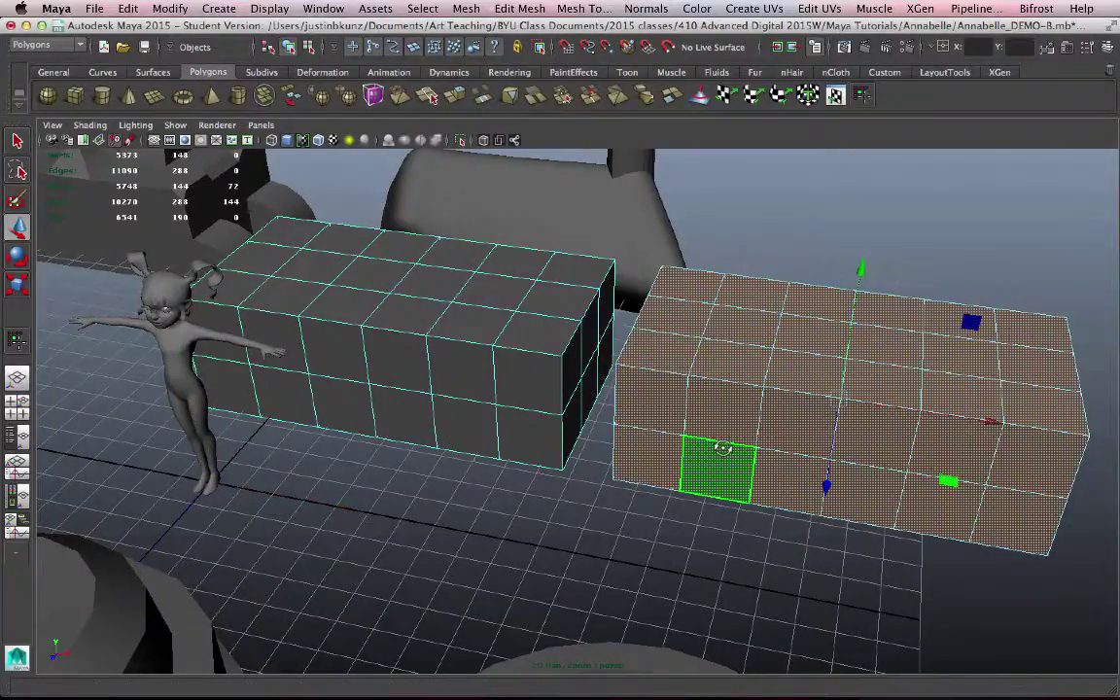
# Select the six end faces of the duplicated box that face the original box and delete them.
pyautogui.keyDown('alt'); pyautogui.moveTo(723, 449); pyautogui.dragTo(749, 463); pyautogui.keyUp('alt')
pyautogui.keyDown('alt'); pyautogui.moveTo(741, 477); pyautogui.dragTo(738, 477, button='middle'); pyautogui.keyUp('alt')
pyautogui.keyDown('alt'); pyautogui.moveTo(737, 477); pyautogui.dragTo(814, 463); pyautogui.keyUp('alt')
pyautogui.click(630, 433)
pyautogui.keyDown('alt'); pyautogui.moveTo(624, 439); pyautogui.dragTo(607, 482, button='middle'); pyautogui.keyUp('alt')
pyautogui.keyDown('alt'); pyautogui.moveTo(596, 472); pyautogui.dragTo(616, 461, button='right'); pyautogui.keyUp('alt')
pyautogui.press('q')
pyautogui.click(618, 406)
pyautogui.moveTo(618, 406); pyautogui.dragTo(552, 284)
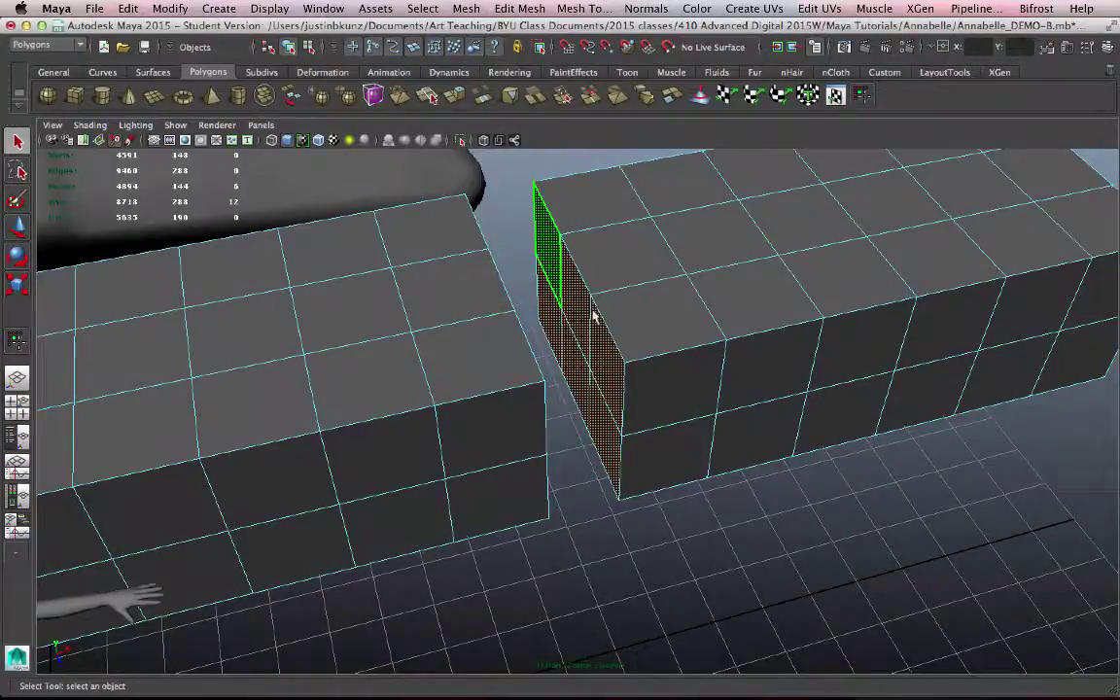
pyautogui.keyDown('alt'); pyautogui.moveTo(748, 384); pyautogui.dragTo(398, 438); pyautogui.keyUp('alt')
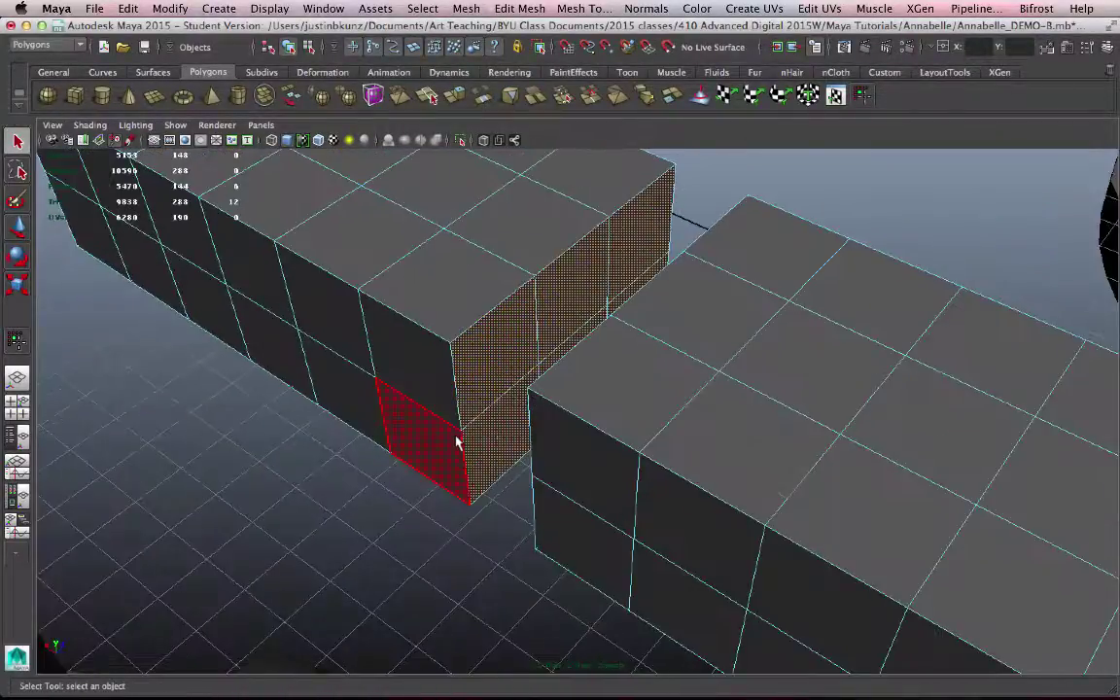
pyautogui.press('Delete')
# Select the six end faces of the original box that face the duplicated box and delete them.
pyautogui.keyDown('alt'); pyautogui.moveTo(540, 471); pyautogui.dragTo(717, 449); pyautogui.keyUp('alt')
pyautogui.moveTo(717, 449)
pyautogui.mouseDown()
pyautogui.moveTo(710, 392)
pyautogui.moveTo(671, 305)
pyautogui.mouseUp()
pyautogui.keyDown('shift'); pyautogui.click(605, 287); pyautogui.keyUp('shift')
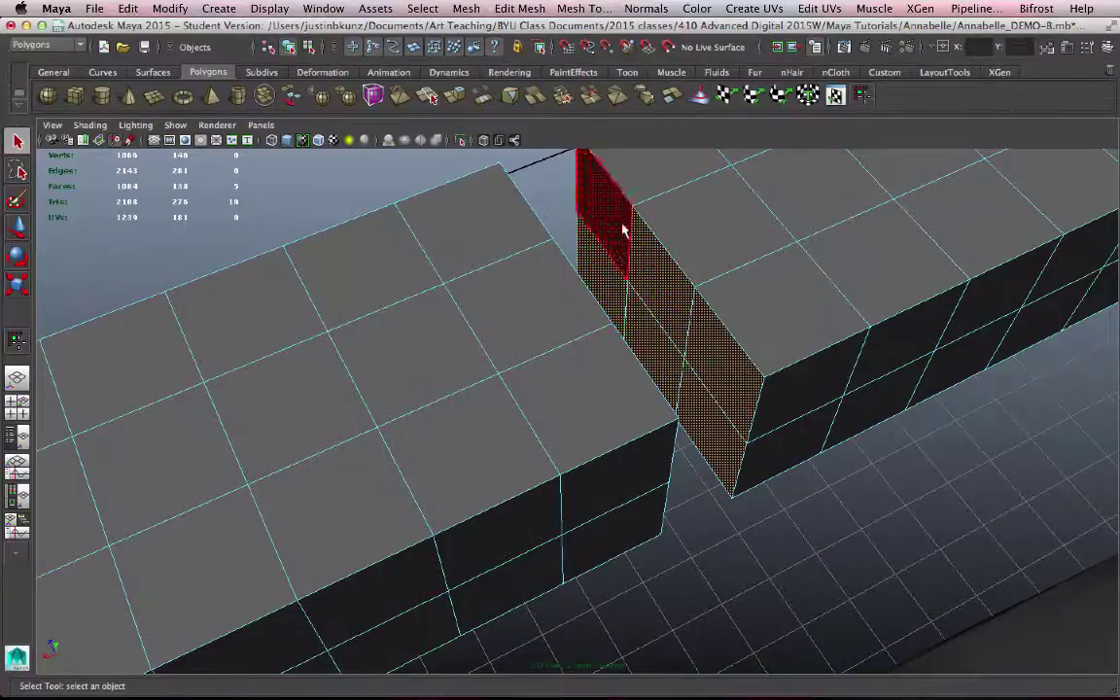
pyautogui.keyDown('shift'); pyautogui.click(624, 227); pyautogui.keyUp('shift')
pyautogui.press('Delete')
# Select the border edge loops of both open box ends and bridge them.
pyautogui.keyDown('alt'); pyautogui.moveTo(651, 302); pyautogui.dragTo(255, 254); pyautogui.keyUp('alt')
pyautogui.keyDown('alt'); pyautogui.moveTo(678, 332); pyautogui.dragTo(356, 345); pyautogui.keyUp('alt')
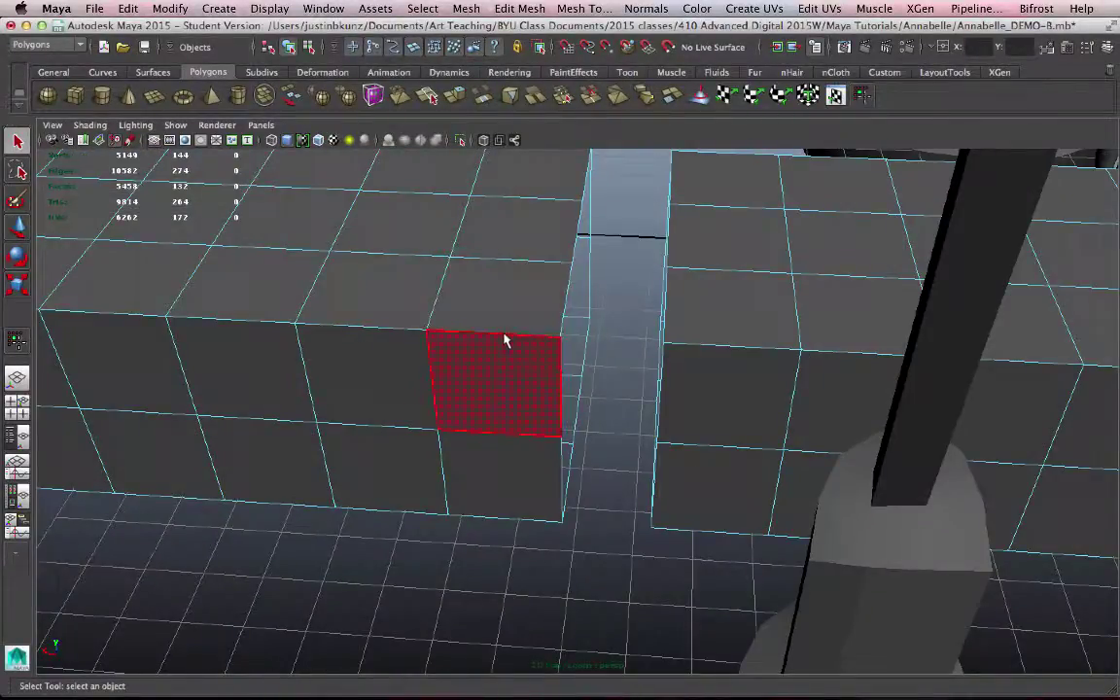
pyautogui.keyDown('alt'); pyautogui.moveTo(504, 339); pyautogui.dragTo(574, 390); pyautogui.keyUp('alt')
pyautogui.keyDown('alt'); pyautogui.moveTo(575, 389); pyautogui.dragTo(569, 402, button='middle'); pyautogui.keyUp('alt')
pyautogui.keyDown('alt'); pyautogui.moveTo(570, 403); pyautogui.dragTo(552, 390); pyautogui.keyUp('alt')
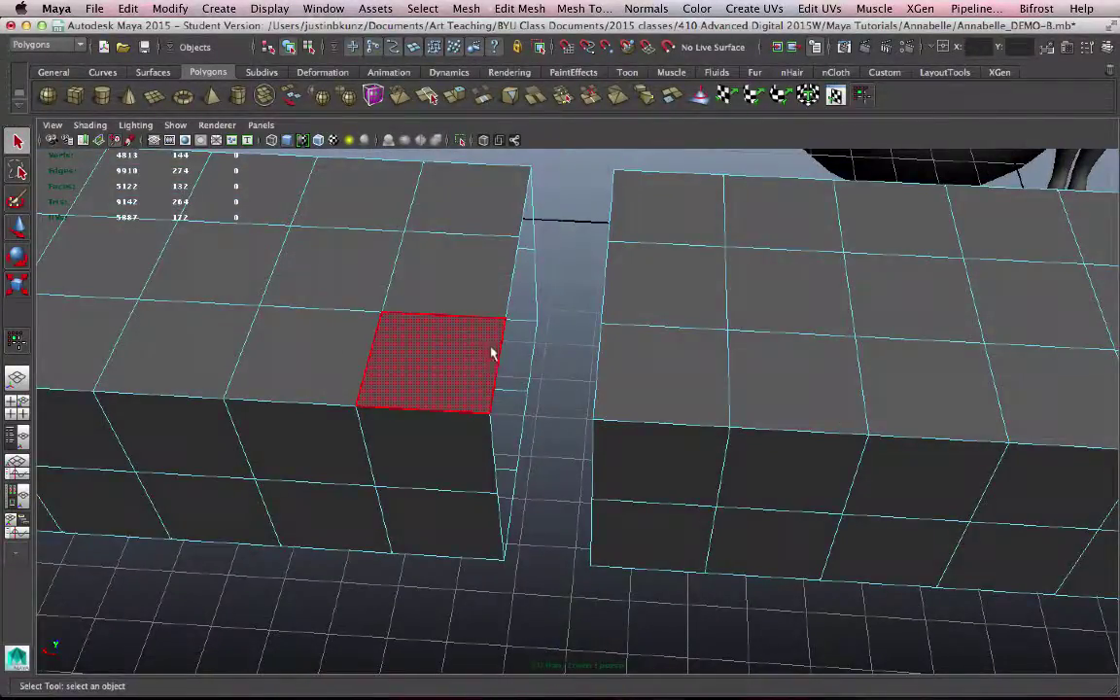
pyautogui.moveTo(498, 313); pyautogui.dragTo(499, 277, button='right')
pyautogui.doubleClick(512, 285)
pyautogui.keyDown('alt'); pyautogui.moveTo(597, 464); pyautogui.dragTo(625, 456); pyautogui.keyUp('alt')
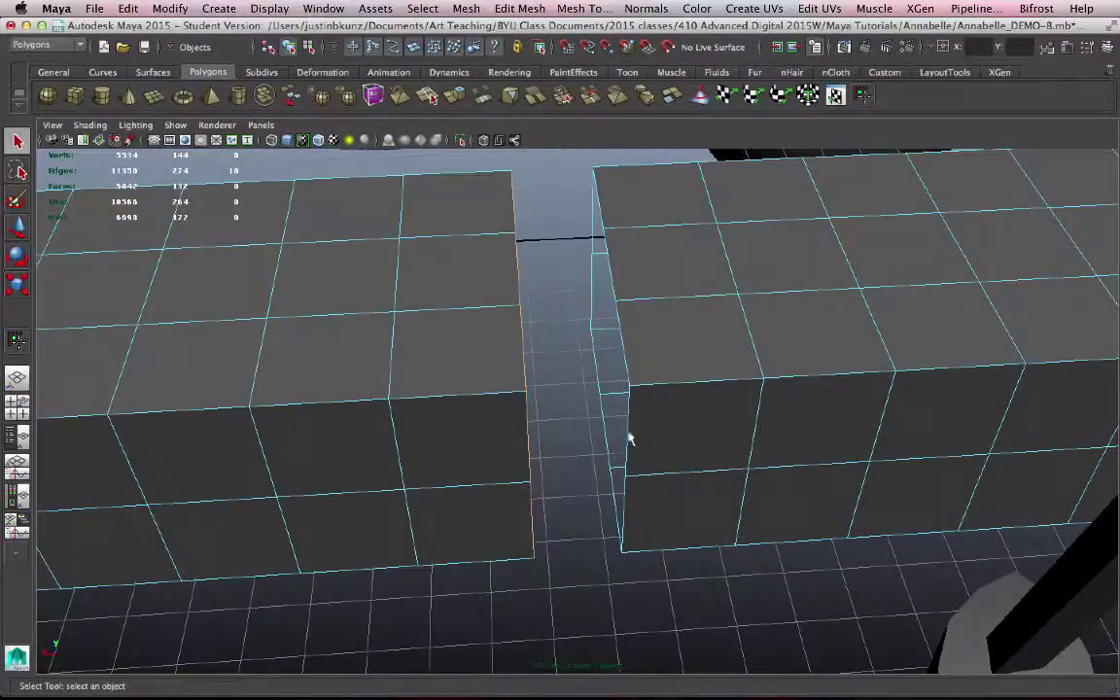
pyautogui.keyDown('alt'); pyautogui.moveTo(625, 348); pyautogui.dragTo(648, 423); pyautogui.keyUp('alt')
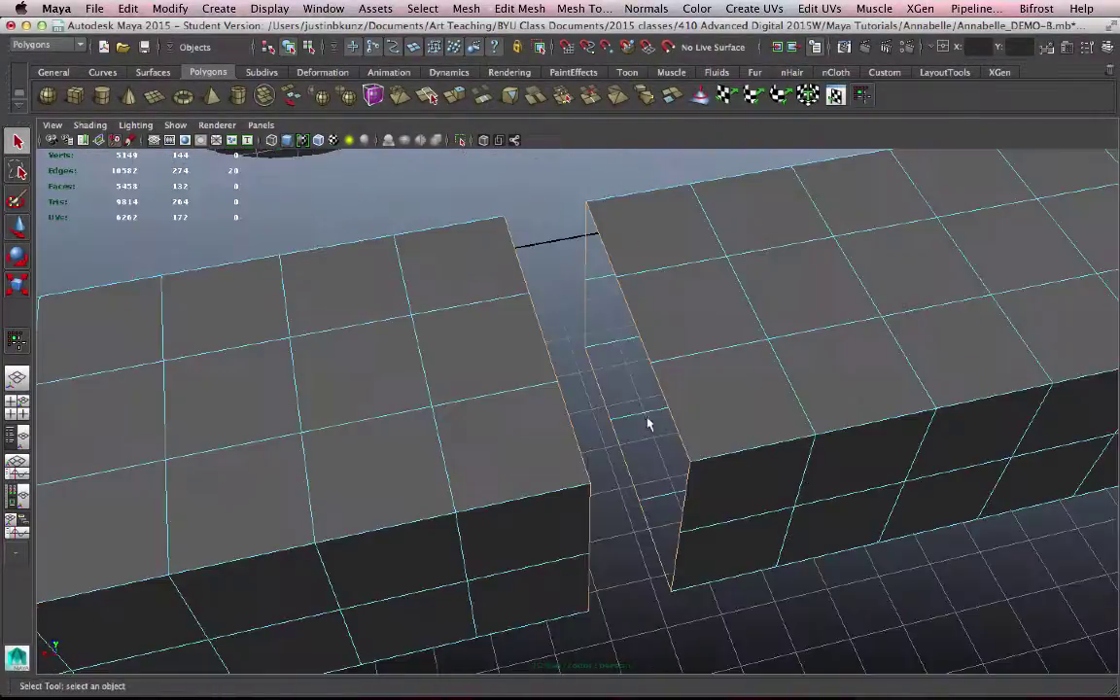
pyautogui.click(485, 101)
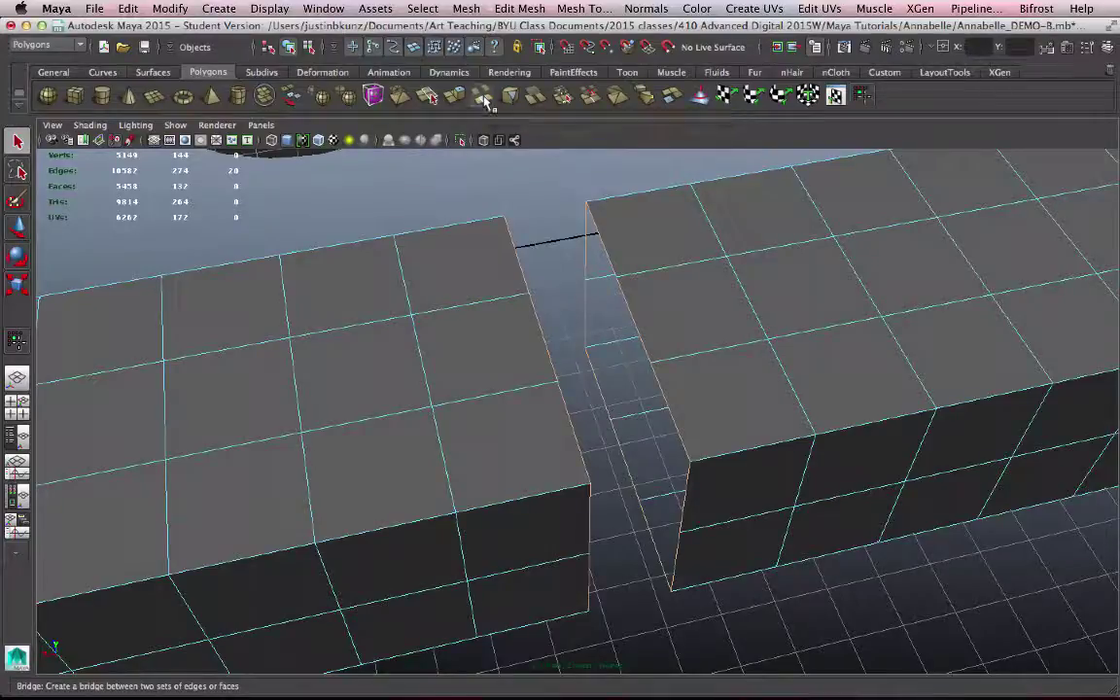
# Select the five intermediate edge loops across the bridge and remove them so it becomes a single span.
pyautogui.keyDown('alt'); pyautogui.moveTo(880, 443); pyautogui.dragTo(678, 472); pyautogui.keyUp('alt')
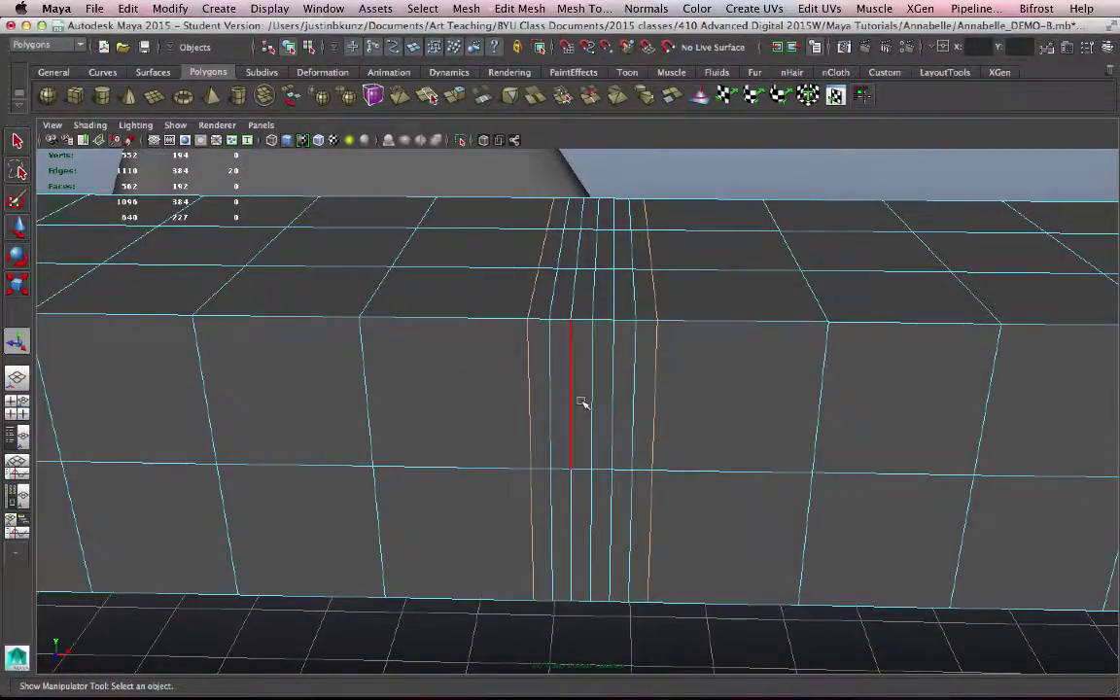
pyautogui.keyDown('alt'); pyautogui.moveTo(581, 403); pyautogui.dragTo(644, 333); pyautogui.keyUp('alt')
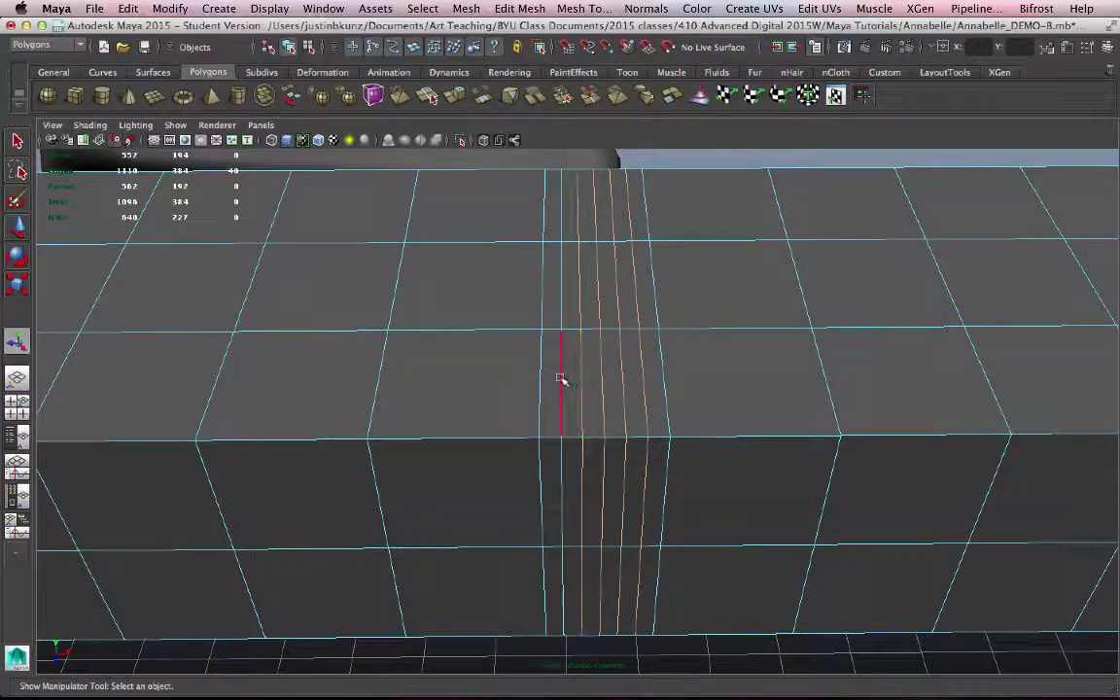
pyautogui.keyDown('alt'); pyautogui.moveTo(560, 379); pyautogui.dragTo(338, 412); pyautogui.keyUp('alt')
pyautogui.keyDown('alt'); pyautogui.moveTo(602, 434); pyautogui.dragTo(537, 424); pyautogui.keyUp('alt')
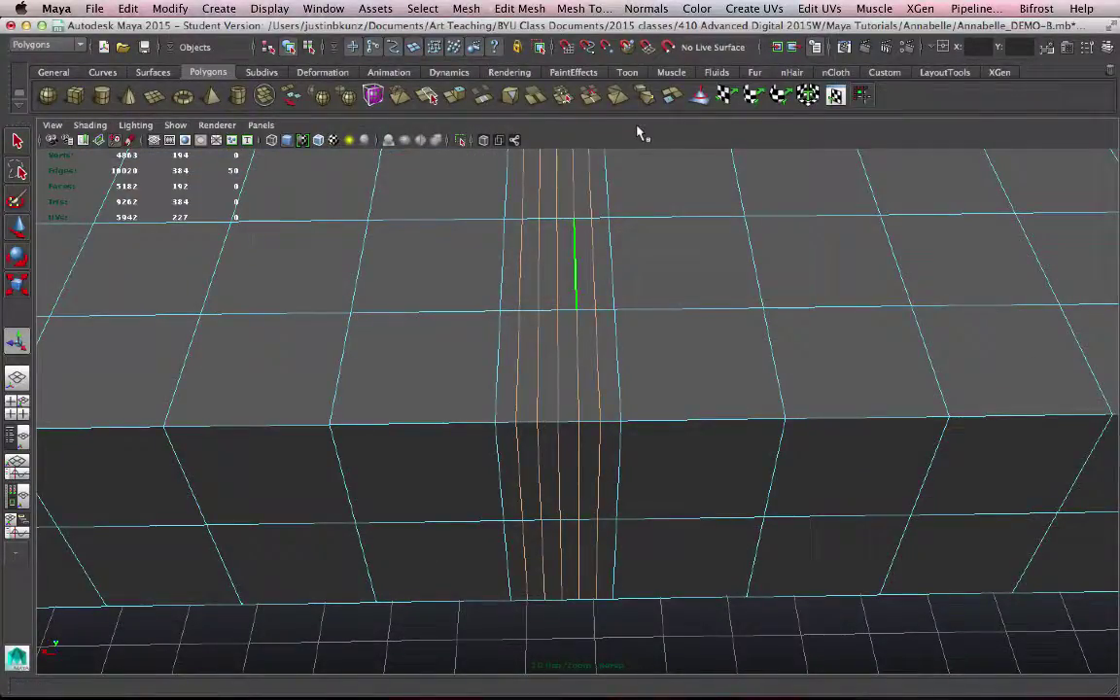
pyautogui.press('super+z')
pyautogui.keyDown('alt'); pyautogui.moveTo(560, 295); pyautogui.dragTo(550, 367); pyautogui.keyUp('alt')
# Switch to face selection and delete all the bridge faces to reopen the gap between the boxes.
pyautogui.rightClick(573, 247)
pyautogui.click(571, 214)
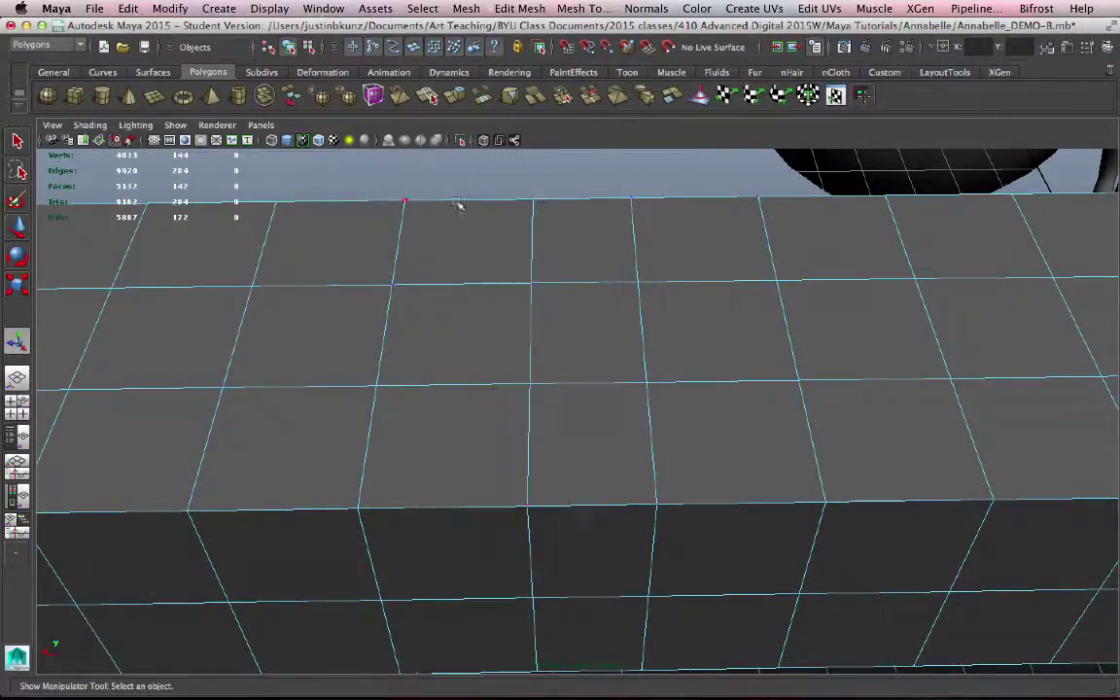
pyautogui.keyDown('alt'); pyautogui.moveTo(708, 555); pyautogui.dragTo(601, 424); pyautogui.keyUp('alt')
pyautogui.moveTo(602, 424); pyautogui.dragTo(589, 362, button='right')
pyautogui.keyDown('alt'); pyautogui.moveTo(589, 361); pyautogui.dragTo(605, 397); pyautogui.keyUp('alt')
pyautogui.moveTo(580, 289); pyautogui.dragTo(698, 484)
pyautogui.press('Delete')
# Select the border edge loop of the duplicated box's opening and extrude it across the gap to the original box.
pyautogui.moveTo(636, 313); pyautogui.dragTo(636, 350, button='right')
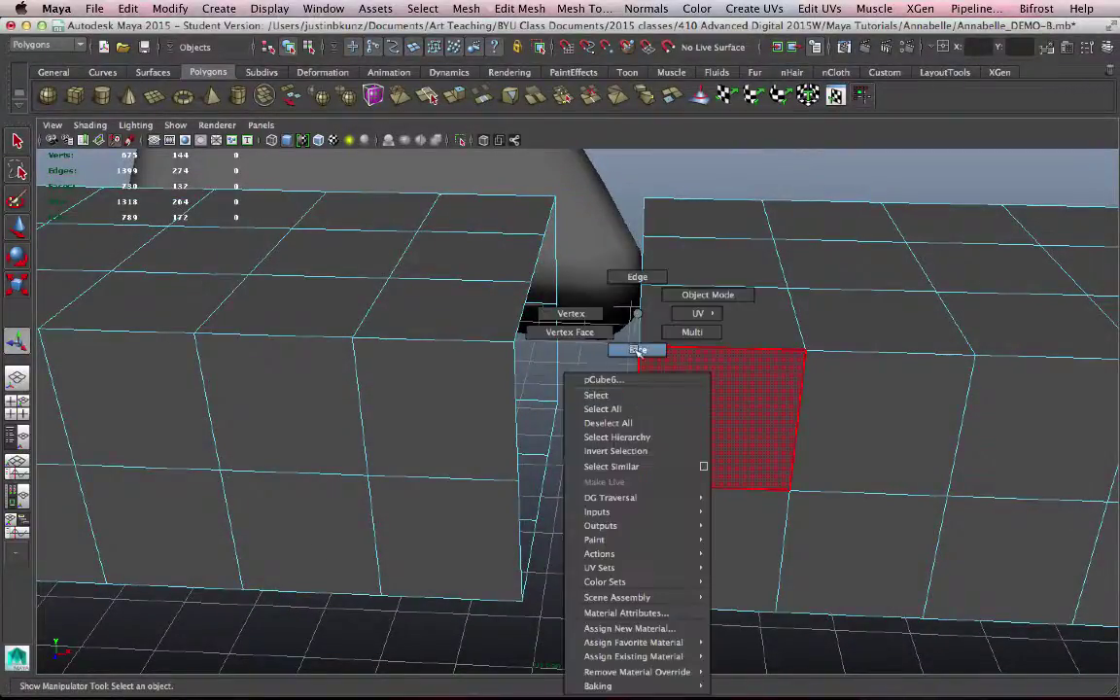
pyautogui.moveTo(636, 278); pyautogui.dragTo(636, 279, button='right')
pyautogui.doubleClick(641, 334)
pyautogui.keyDown('alt'); pyautogui.moveTo(640, 336); pyautogui.dragTo(654, 487); pyautogui.keyUp('alt')
pyautogui.keyDown('alt'); pyautogui.moveTo(654, 486); pyautogui.dragTo(635, 500, button='middle'); pyautogui.keyUp('alt')
pyautogui.click(465, 92)
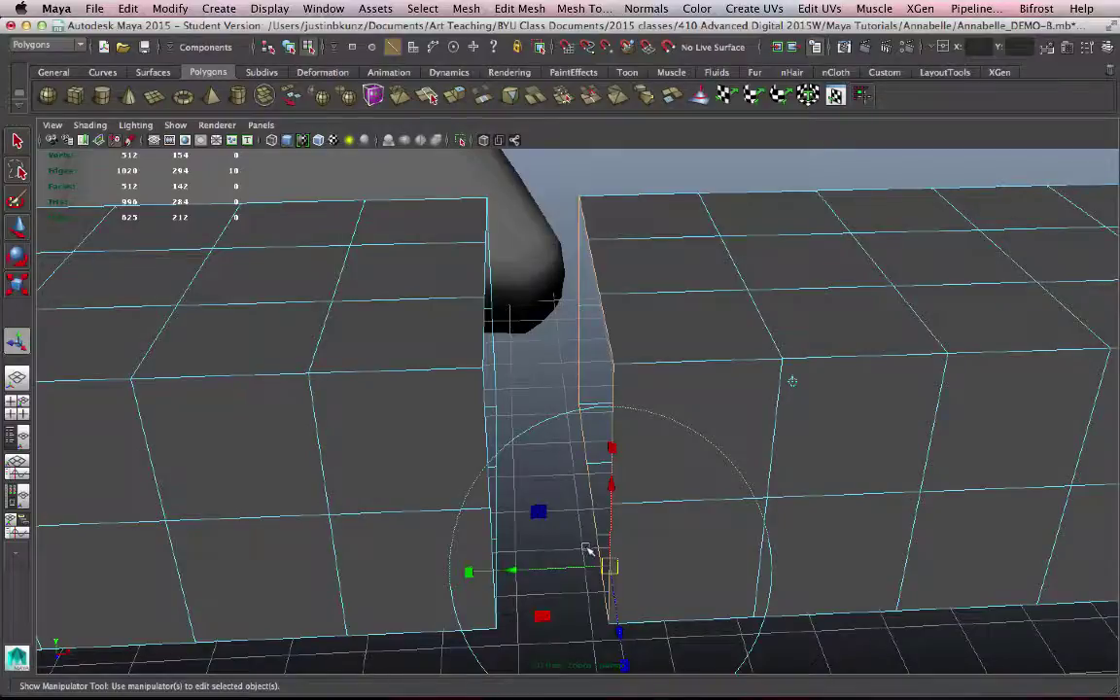
pyautogui.keyDown('alt'); pyautogui.moveTo(587, 548); pyautogui.dragTo(717, 466); pyautogui.keyUp('alt')
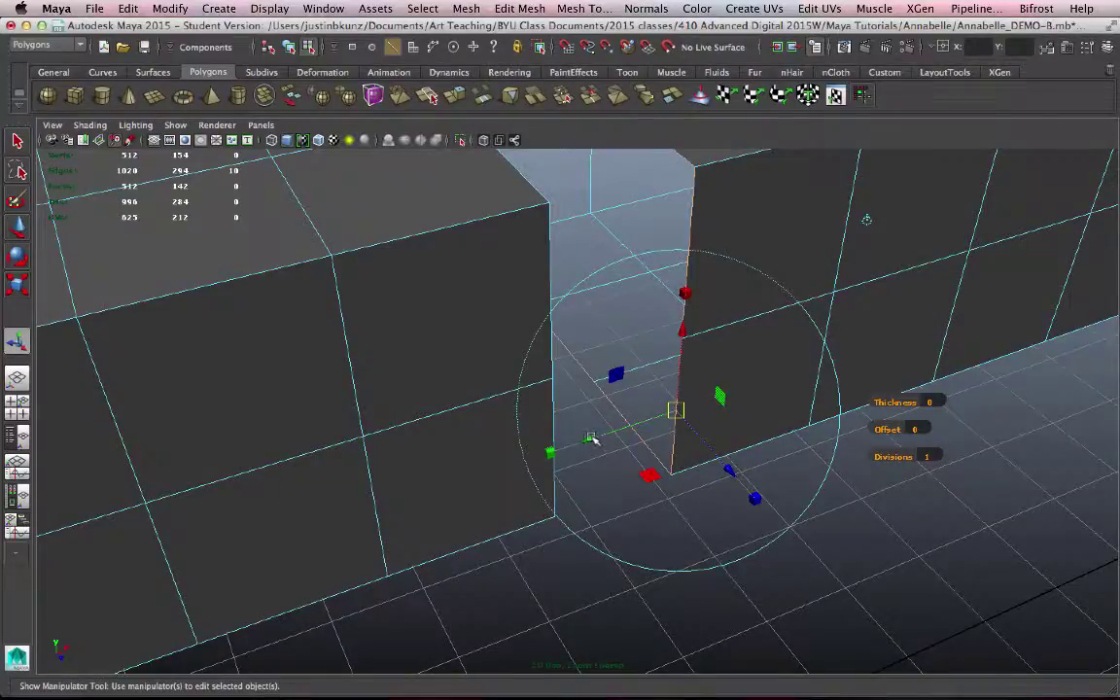
pyautogui.moveTo(590, 439); pyautogui.dragTo(457, 461)
# Examine the seam up close for a gap between the extruded border and the original box.
pyautogui.keyDown('alt'); pyautogui.moveTo(559, 403); pyautogui.dragTo(641, 581, button='middle'); pyautogui.keyUp('alt')
pyautogui.keyDown('alt'); pyautogui.moveTo(641, 581); pyautogui.dragTo(580, 535); pyautogui.keyUp('alt')
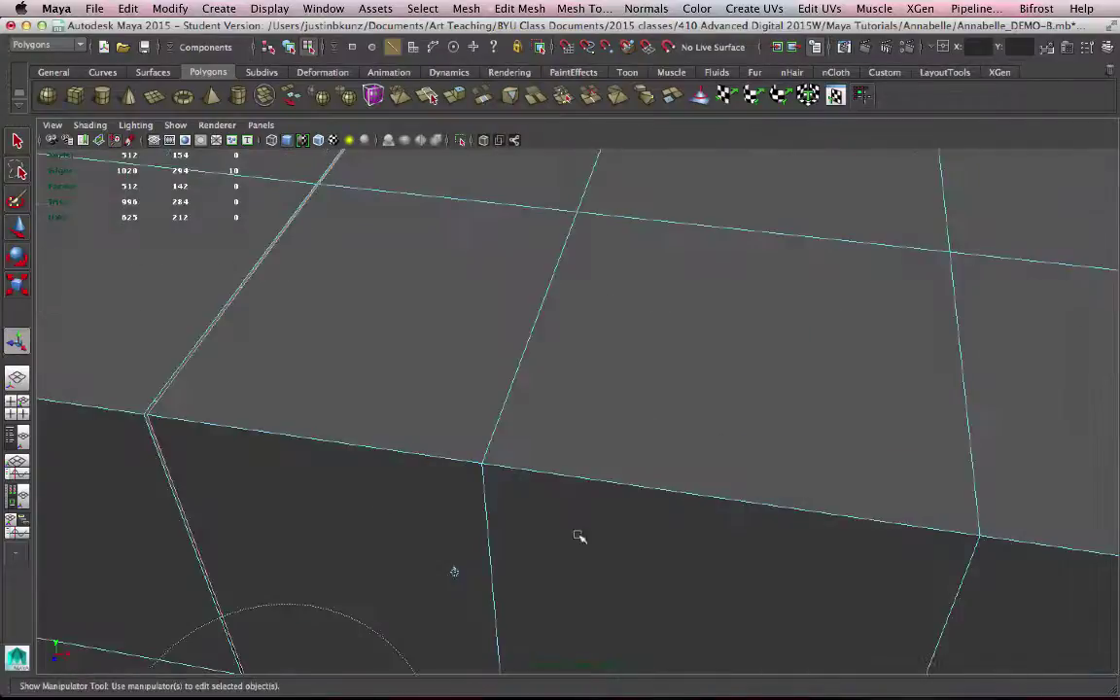
pyautogui.keyDown('alt'); pyautogui.moveTo(292, 491); pyautogui.dragTo(445, 481, button='middle'); pyautogui.keyUp('alt')
pyautogui.keyDown('alt'); pyautogui.moveTo(446, 480); pyautogui.dragTo(476, 480); pyautogui.keyUp('alt')
pyautogui.keyDown('alt'); pyautogui.moveTo(476, 480); pyautogui.dragTo(509, 483, button='right'); pyautogui.keyUp('alt')
pyautogui.keyDown('alt'); pyautogui.moveTo(527, 485); pyautogui.dragTo(442, 487, button='middle'); pyautogui.keyUp('alt')
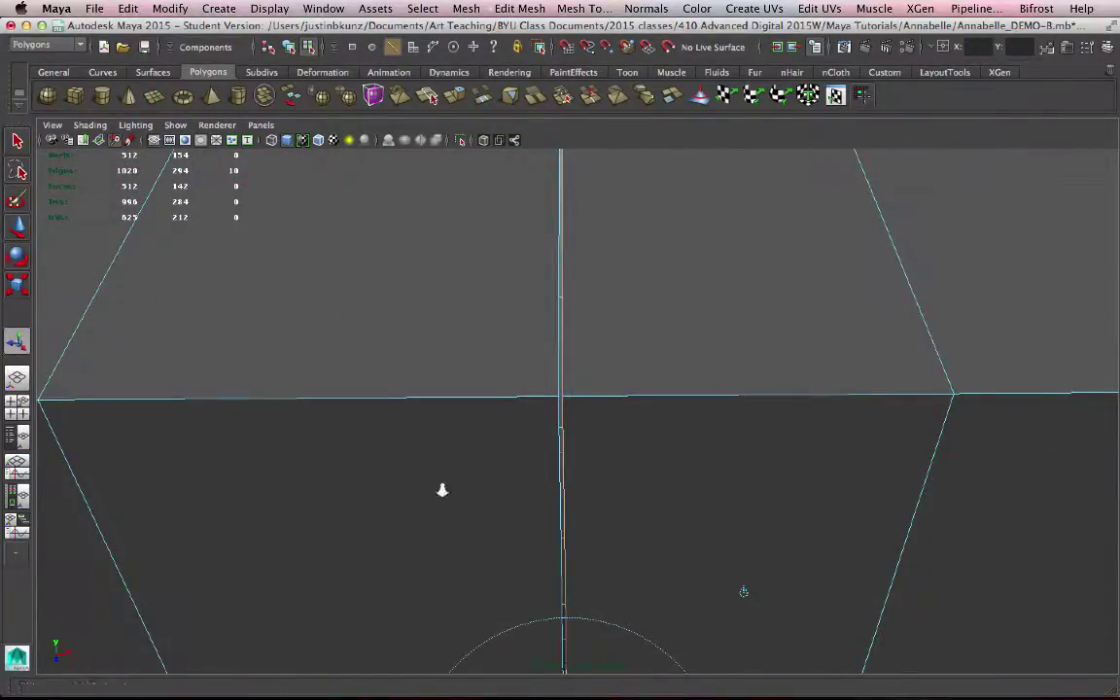
pyautogui.keyDown('alt'); pyautogui.moveTo(442, 487); pyautogui.dragTo(713, 487, button='right'); pyautogui.keyUp('alt')
pyautogui.keyDown('alt'); pyautogui.moveTo(493, 432); pyautogui.dragTo(496, 489); pyautogui.keyUp('alt')
pyautogui.keyDown('alt'); pyautogui.moveTo(496, 489); pyautogui.dragTo(502, 495, button='middle'); pyautogui.keyUp('alt')
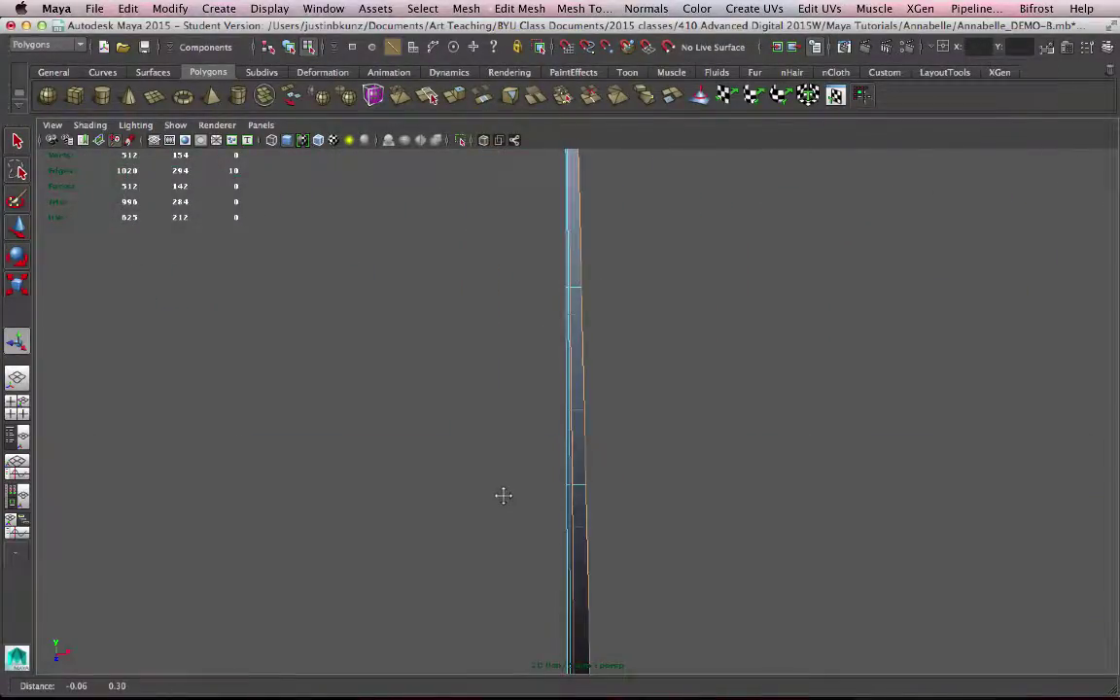
pyautogui.keyDown('alt'); pyautogui.moveTo(502, 495); pyautogui.dragTo(416, 481, button='right'); pyautogui.keyUp('alt')
pyautogui.keyDown('alt'); pyautogui.moveTo(613, 516); pyautogui.dragTo(619, 425, button='middle'); pyautogui.keyUp('alt')
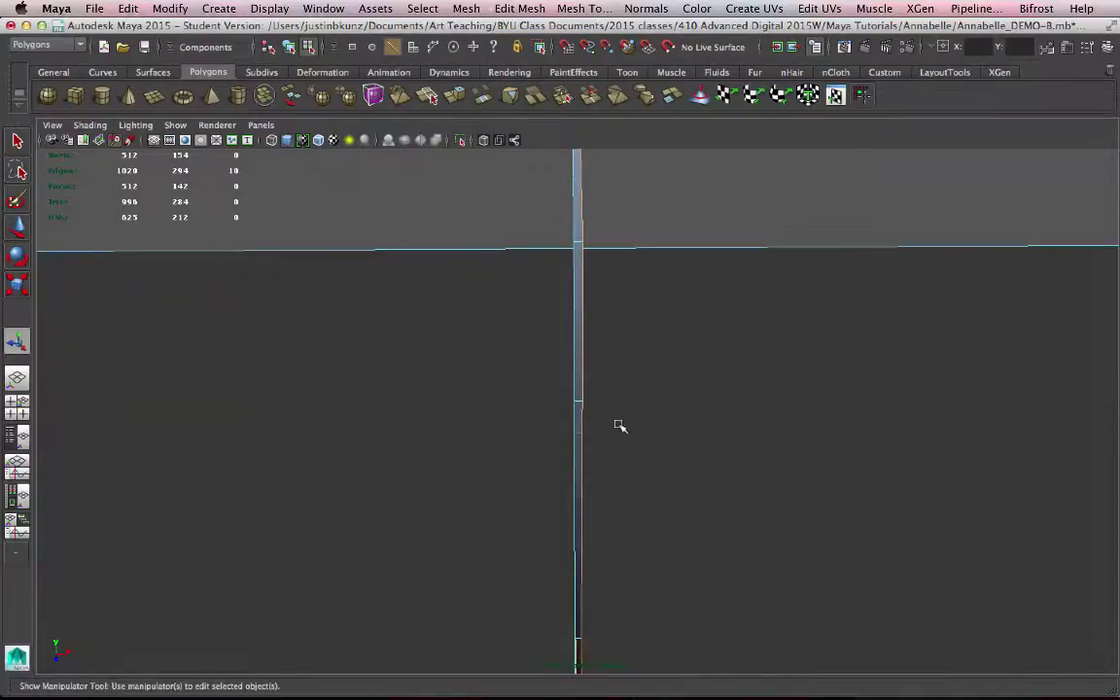
pyautogui.keyDown('alt'); pyautogui.moveTo(692, 498); pyautogui.dragTo(520, 492, button='right'); pyautogui.keyUp('alt')
pyautogui.keyDown('alt'); pyautogui.moveTo(626, 498); pyautogui.dragTo(624, 416, button='middle'); pyautogui.keyUp('alt')
pyautogui.keyDown('alt'); pyautogui.moveTo(724, 374); pyautogui.dragTo(573, 367, button='right'); pyautogui.keyUp('alt')
pyautogui.keyDown('alt'); pyautogui.moveTo(742, 396); pyautogui.dragTo(701, 428, button='middle'); pyautogui.keyUp('alt')
pyautogui.keyDown('alt'); pyautogui.moveTo(690, 453); pyautogui.dragTo(702, 427); pyautogui.keyUp('alt')
pyautogui.keyDown('alt'); pyautogui.moveTo(616, 434); pyautogui.dragTo(629, 528); pyautogui.keyUp('alt')
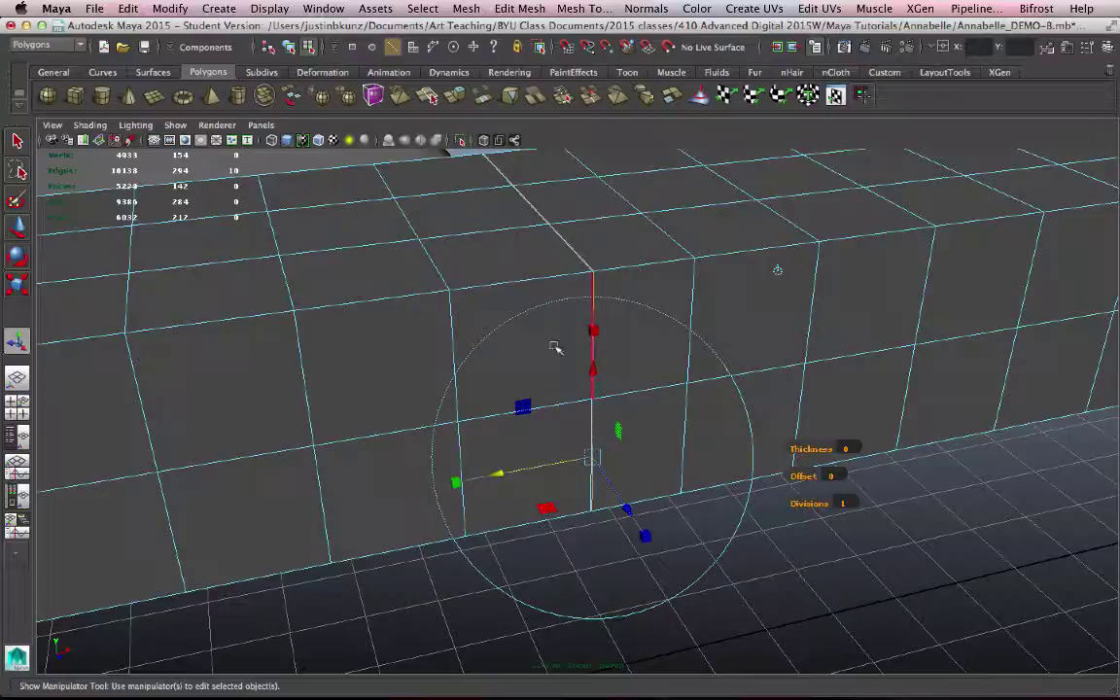
# Switch from the extrusion's scale manipulator to the Move tool for the extruded border edges.
pyautogui.keyDown('alt'); pyautogui.moveTo(595, 335); pyautogui.dragTo(603, 335); pyautogui.keyUp('alt')
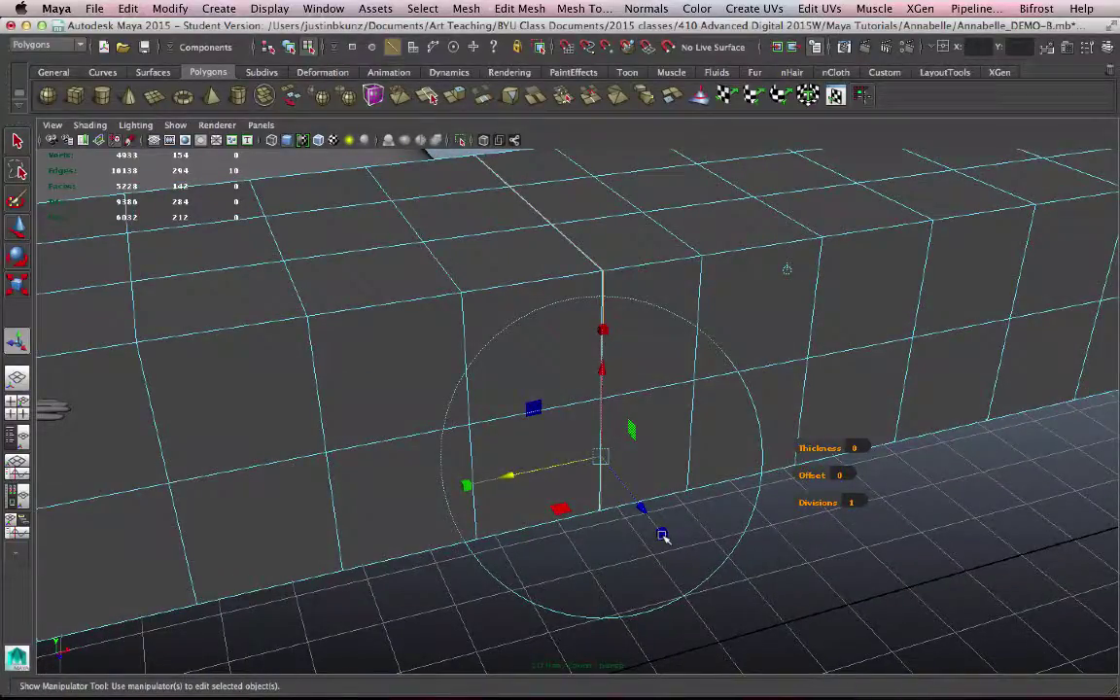
pyautogui.click(662, 534)
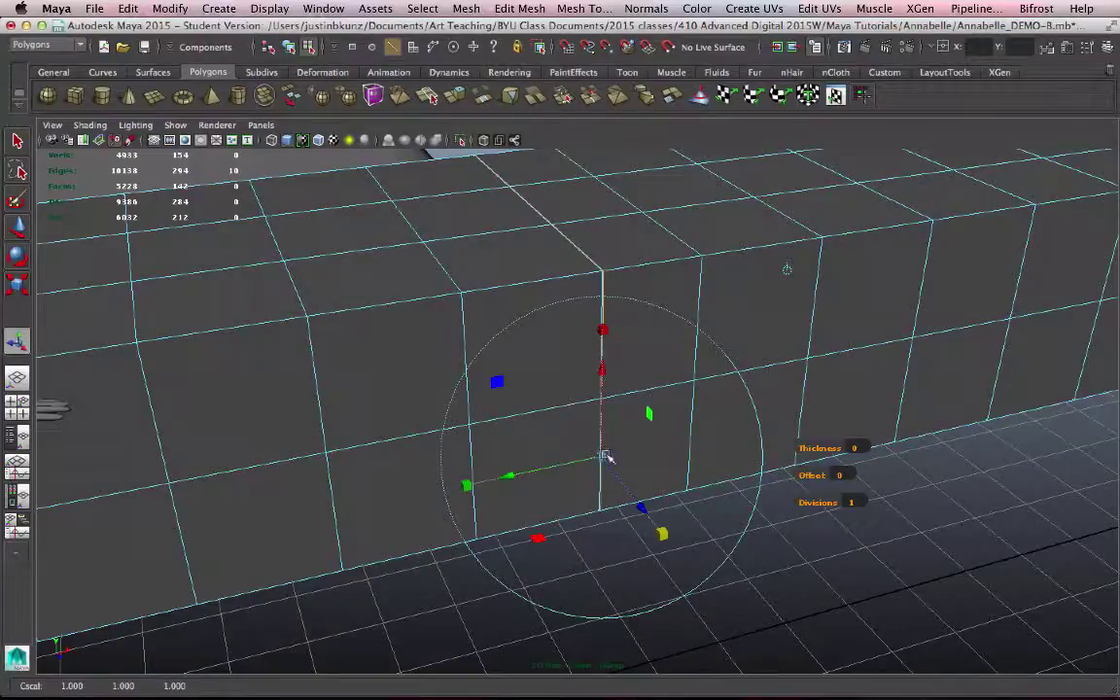
pyautogui.press('w')
# Select the two adjacent border edge loops along the seam, leaving out the edges that cross it.
pyautogui.keyDown('alt'); pyautogui.moveTo(613, 460); pyautogui.dragTo(770, 368); pyautogui.keyUp('alt')
pyautogui.keyDown('alt'); pyautogui.moveTo(770, 370); pyautogui.dragTo(833, 418, button='right'); pyautogui.keyUp('alt')
pyautogui.keyDown('alt'); pyautogui.moveTo(832, 418); pyautogui.dragTo(660, 420); pyautogui.keyUp('alt')
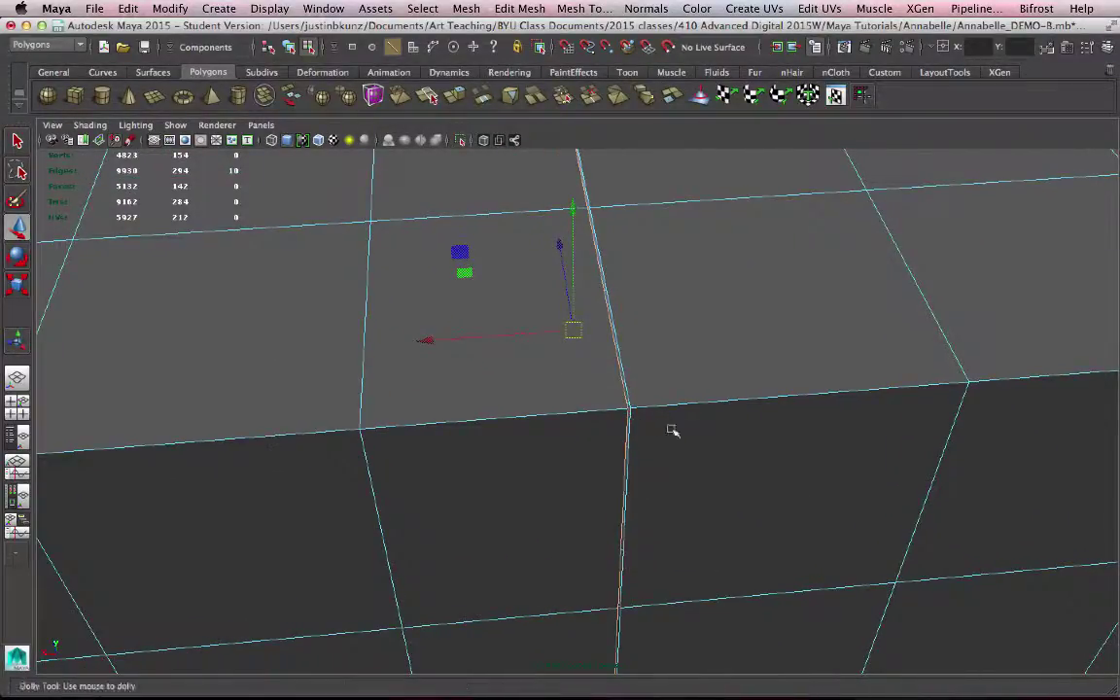
pyautogui.keyDown('alt'); pyautogui.moveTo(670, 431); pyautogui.dragTo(648, 399, button='right'); pyautogui.keyUp('alt')
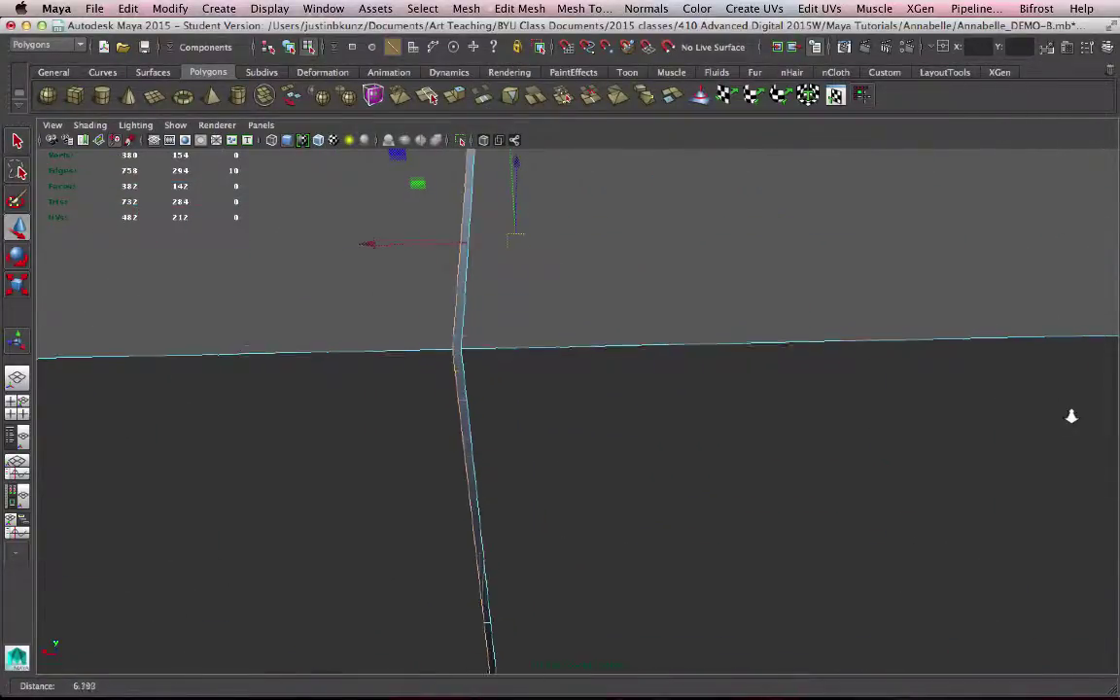
pyautogui.keyDown('alt'); pyautogui.moveTo(702, 405); pyautogui.dragTo(537, 591, button='right'); pyautogui.keyUp('alt')
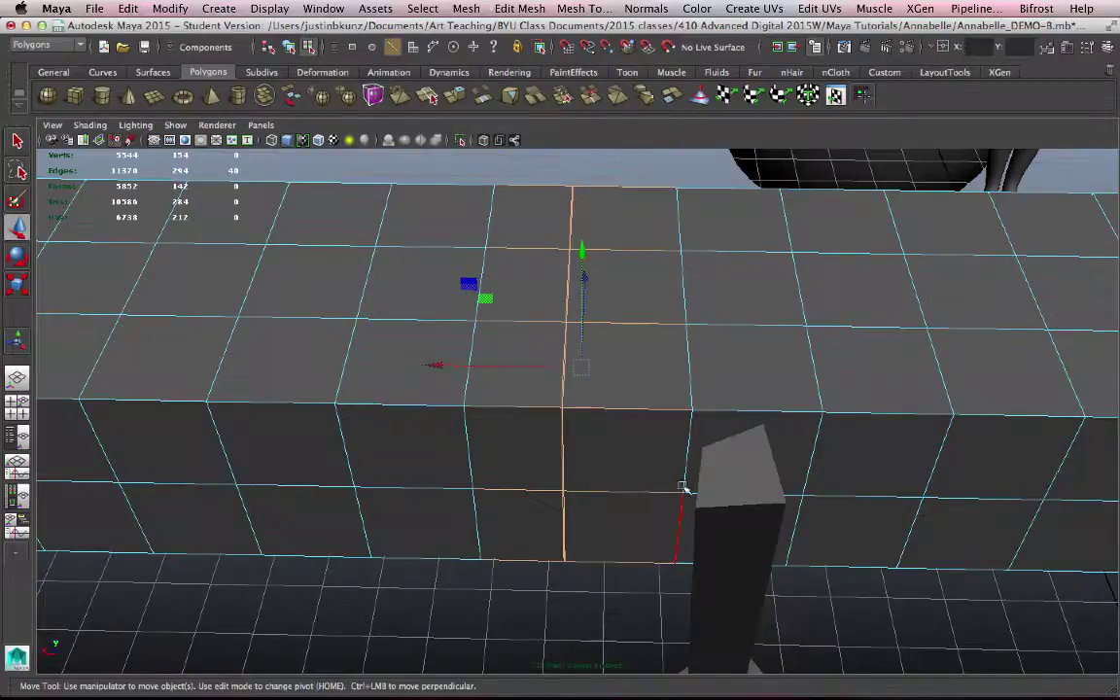
pyautogui.keyDown('alt'); pyautogui.moveTo(690, 598); pyautogui.dragTo(638, 167); pyautogui.keyUp('alt')
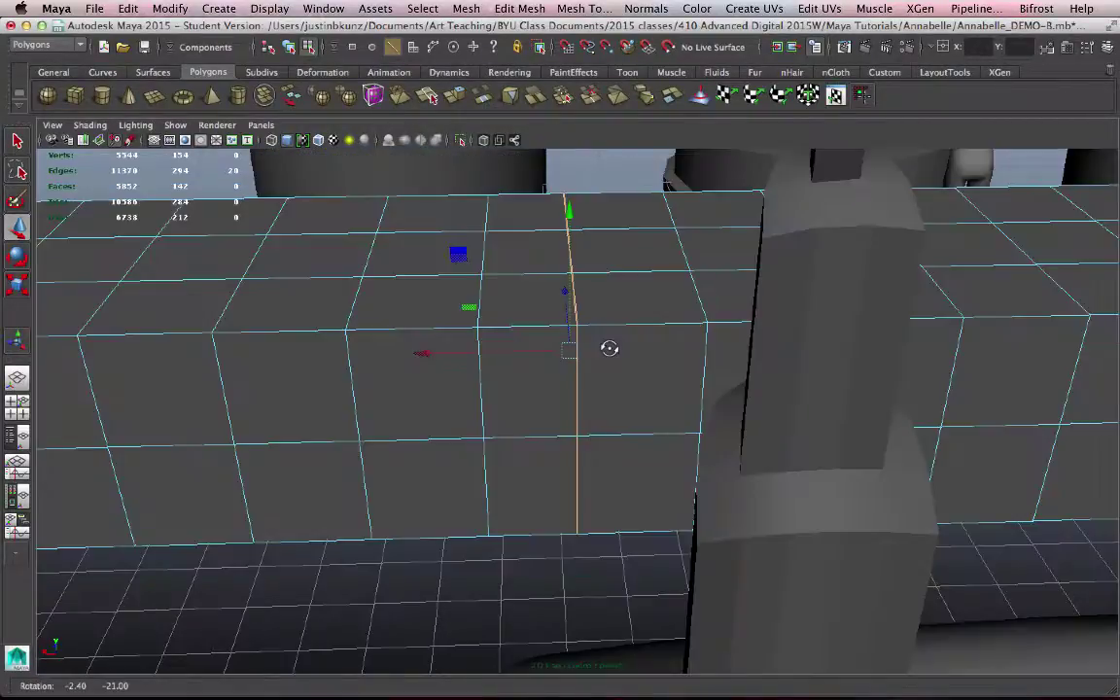
# Examine the two selected seam loops in wireframe display to check that only they are selected.
pyautogui.moveTo(637, 387)
pyautogui.keyDown('alt'); pyautogui.mouseDown()
pyautogui.moveTo(599, 402)
pyautogui.moveTo(471, 402)
pyautogui.moveTo(594, 382)
pyautogui.moveTo(609, 390)
pyautogui.moveTo(655, 357)
pyautogui.moveTo(671, 364)
pyautogui.mouseUp(); pyautogui.keyUp('alt')
pyautogui.press('4')
pyautogui.keyDown('alt'); pyautogui.moveTo(671, 364); pyautogui.dragTo(646, 405, button='middle'); pyautogui.keyUp('alt')
pyautogui.keyDown('alt'); pyautogui.moveTo(653, 406); pyautogui.dragTo(727, 420, button='right'); pyautogui.keyUp('alt')
pyautogui.keyDown('alt'); pyautogui.moveTo(727, 419); pyautogui.dragTo(759, 391); pyautogui.keyUp('alt')
pyautogui.keyDown('alt'); pyautogui.moveTo(410, 439); pyautogui.dragTo(462, 449, button='right'); pyautogui.keyUp('alt')
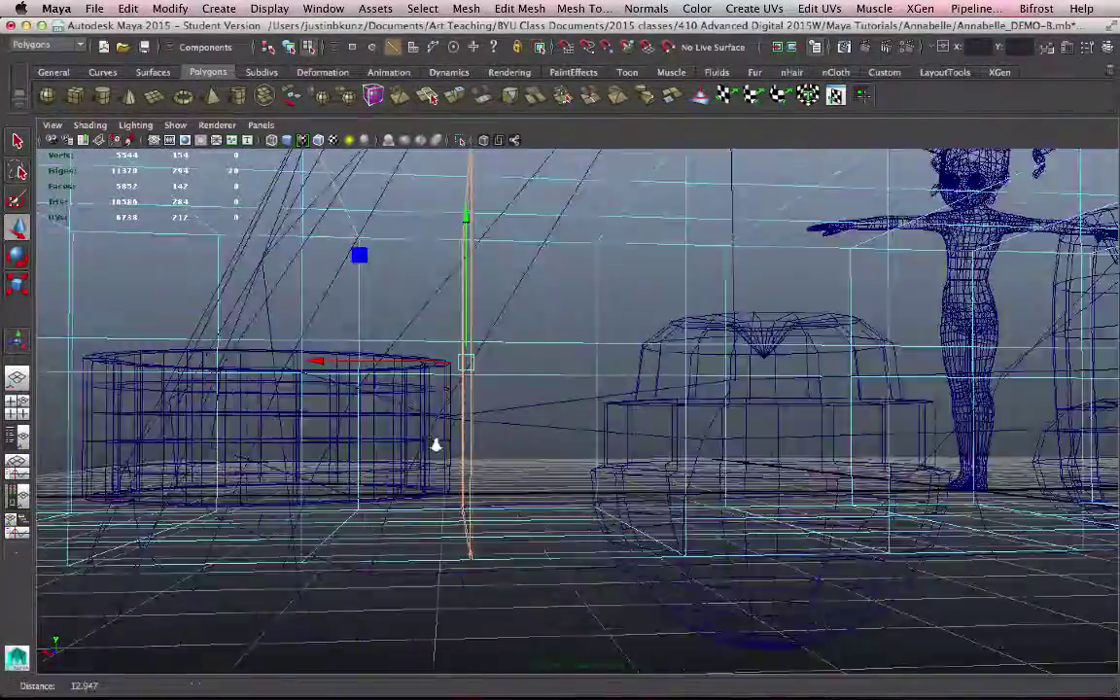
pyautogui.keyDown('alt'); pyautogui.moveTo(399, 452); pyautogui.dragTo(630, 360, button='middle'); pyautogui.keyUp('alt')
pyautogui.keyDown('alt'); pyautogui.moveTo(749, 359); pyautogui.dragTo(725, 382); pyautogui.keyUp('alt')
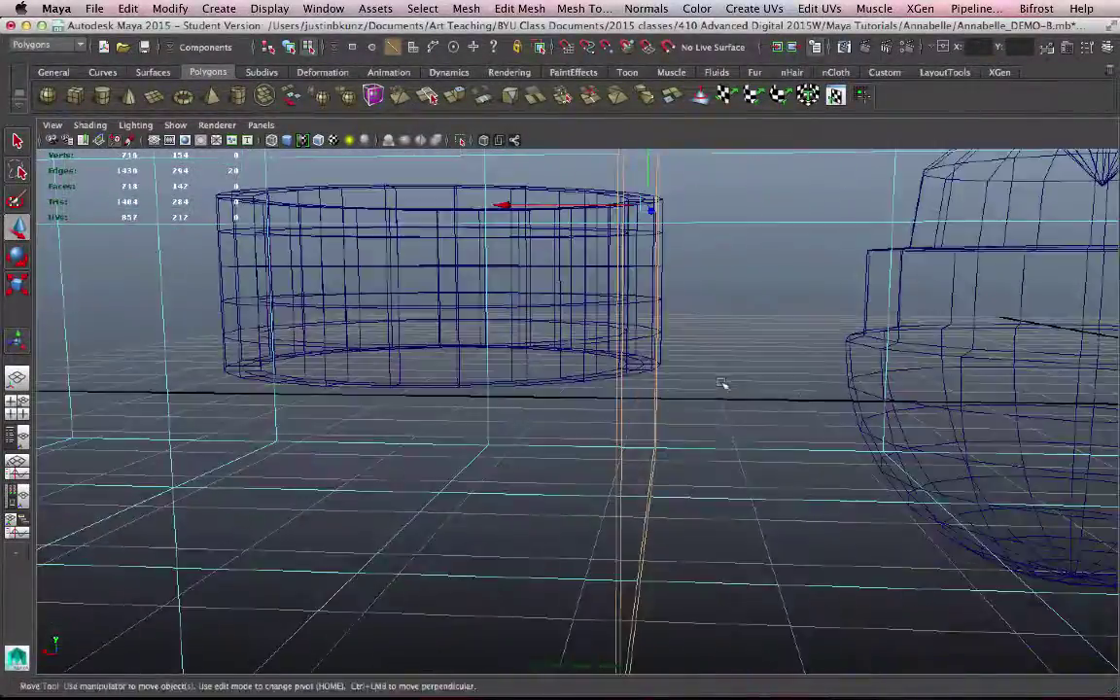
pyautogui.keyDown('alt'); pyautogui.moveTo(714, 388); pyautogui.dragTo(703, 356, button='middle'); pyautogui.keyUp('alt')
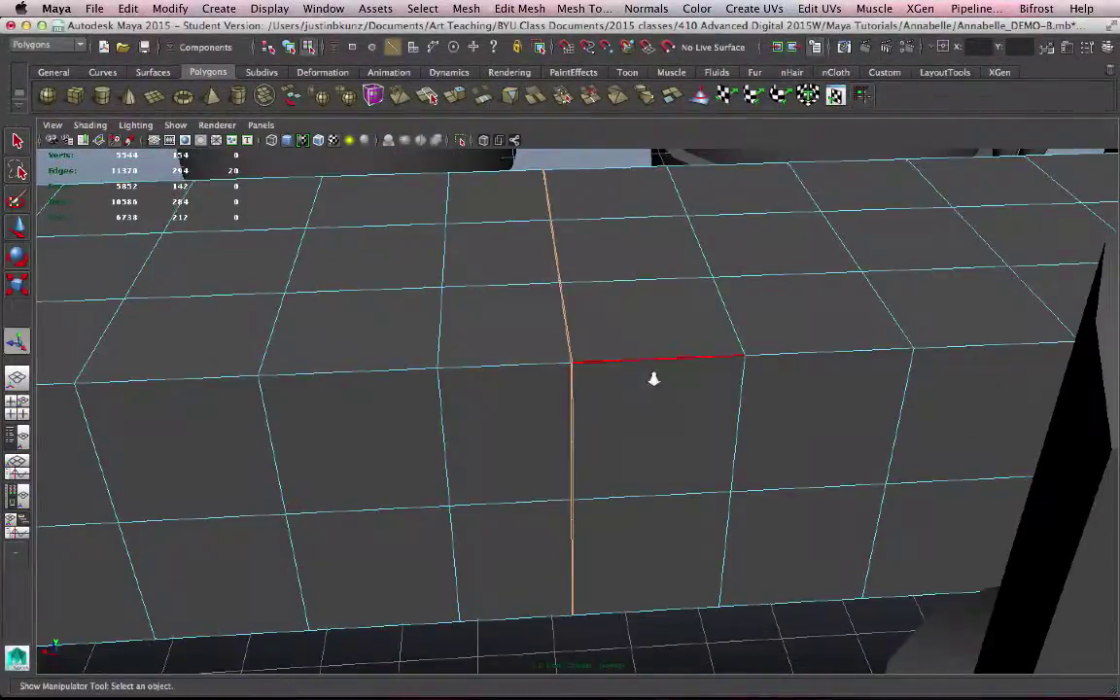
# Try to merge the two selected seam edge loops using Merge Components with its current settings.
pyautogui.keyDown('alt'); pyautogui.moveTo(653, 378); pyautogui.dragTo(1002, 362, button='right'); pyautogui.keyUp('alt')
pyautogui.keyDown('alt'); pyautogui.moveTo(1001, 362); pyautogui.dragTo(1033, 435, button='middle'); pyautogui.keyUp('alt')
pyautogui.click(519, 8)
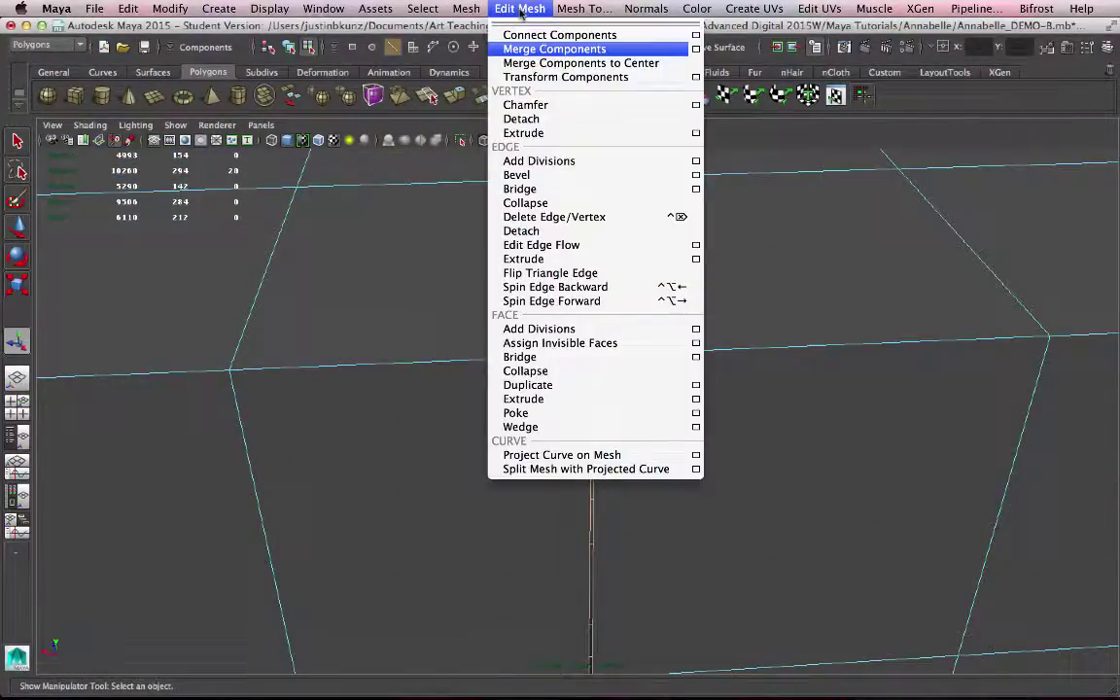
pyautogui.click(667, 54)
pyautogui.keyDown('alt'); pyautogui.moveTo(666, 207); pyautogui.dragTo(670, 210); pyautogui.keyUp('alt')
# Merge the two selected seam edge loops with the merge threshold set to 0.1, and close the merge options.
pyautogui.click(529, 10)
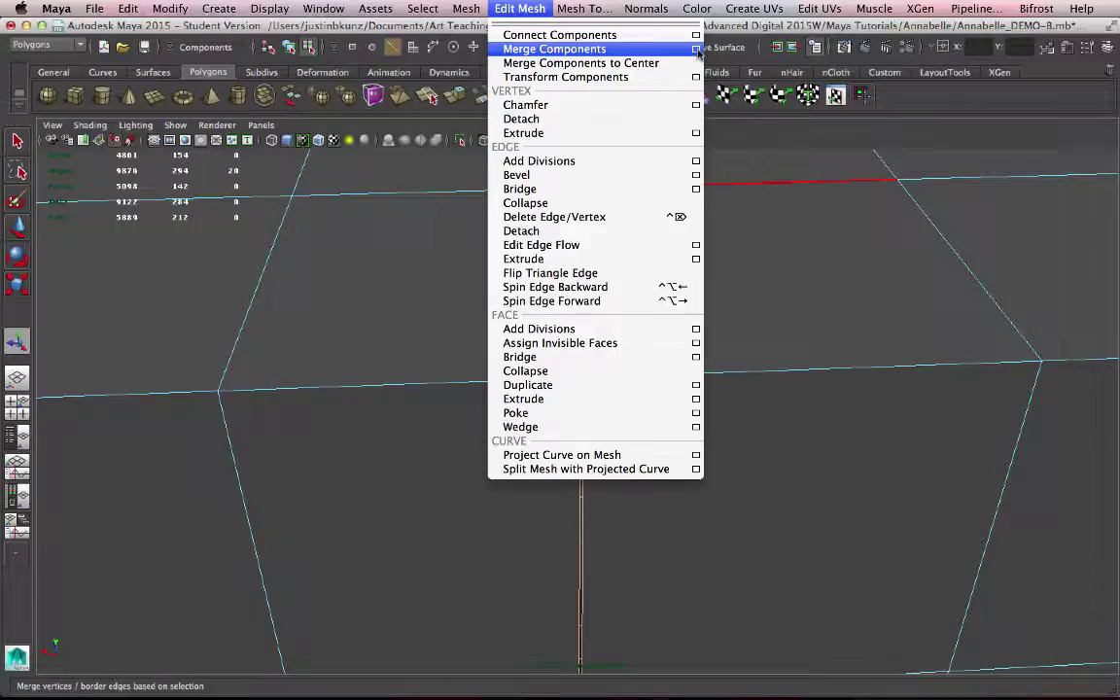
pyautogui.click(697, 50)
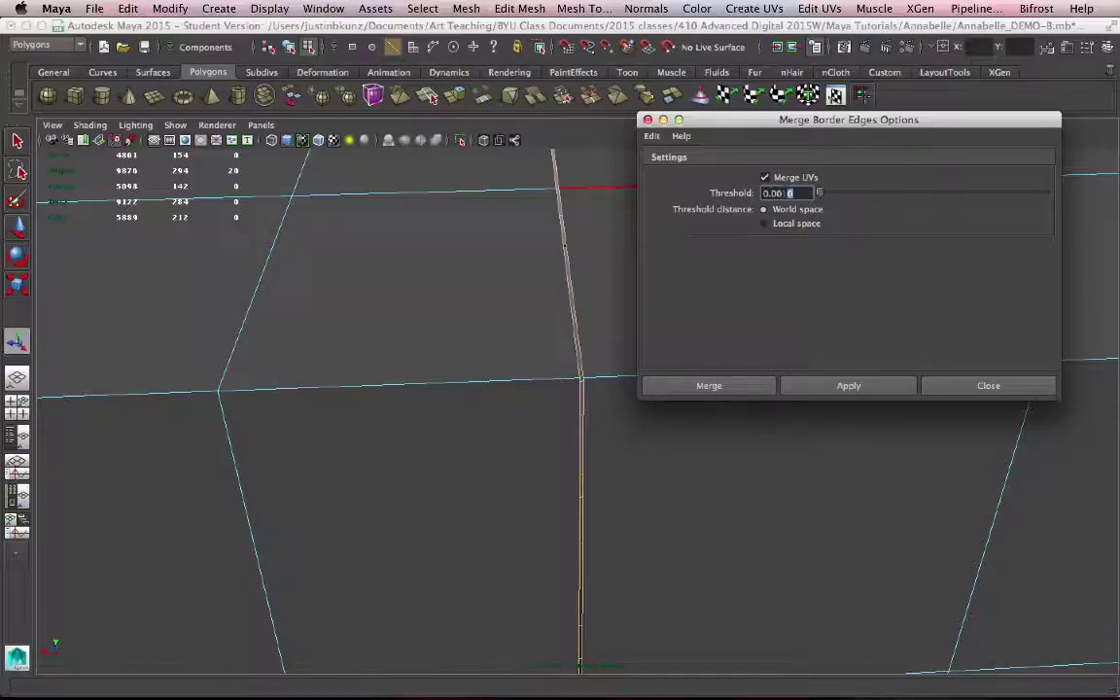
pyautogui.write('0.1')
pyautogui.click(833, 387)
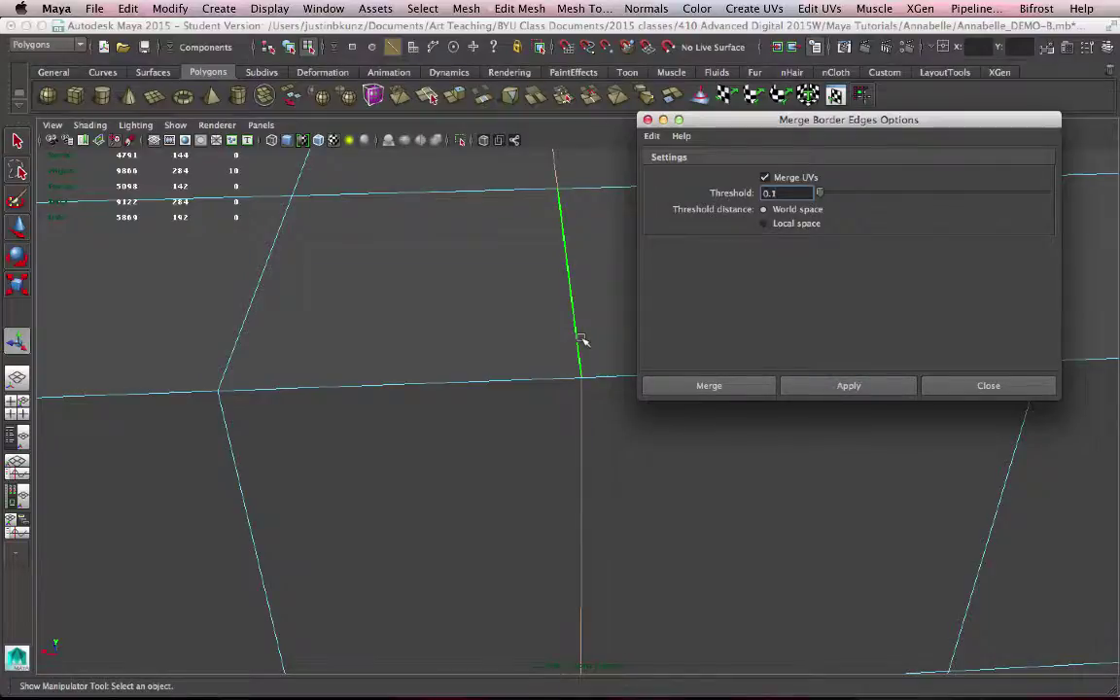
pyautogui.keyDown('alt'); pyautogui.moveTo(583, 337); pyautogui.dragTo(547, 445, button='middle'); pyautogui.keyUp('alt')
pyautogui.keyDown('alt'); pyautogui.moveTo(548, 445); pyautogui.dragTo(669, 428, button='right'); pyautogui.keyUp('alt')
pyautogui.keyDown('alt'); pyautogui.moveTo(668, 431); pyautogui.dragTo(447, 427); pyautogui.keyUp('alt')
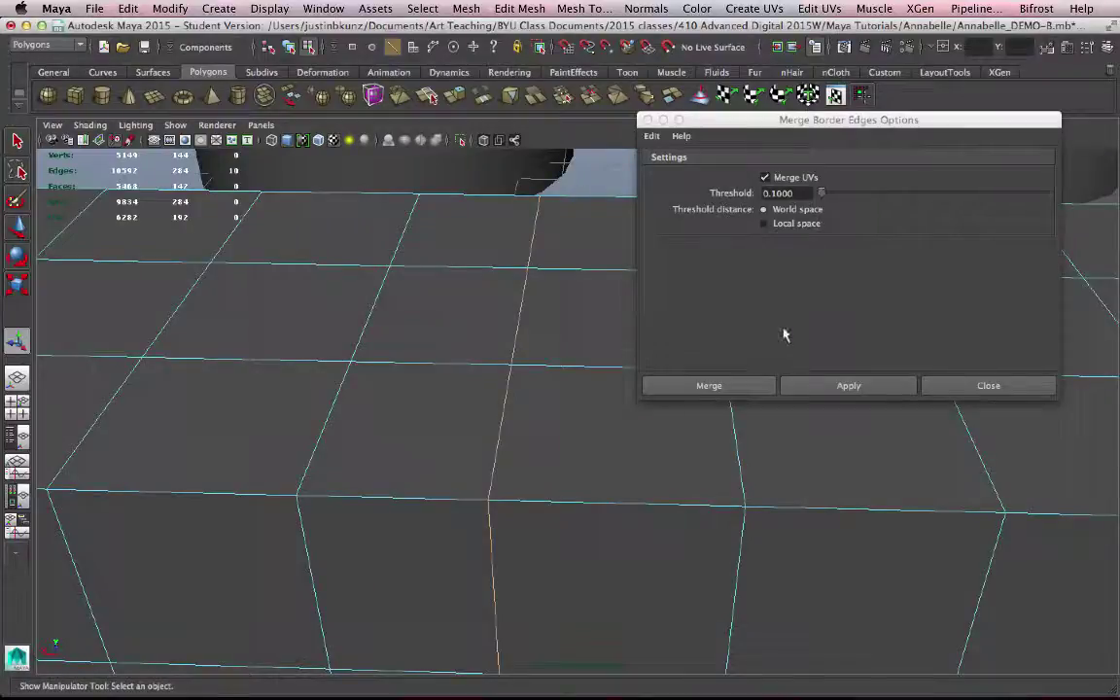
pyautogui.keyDown('alt'); pyautogui.moveTo(566, 380); pyautogui.dragTo(610, 366); pyautogui.keyUp('alt')
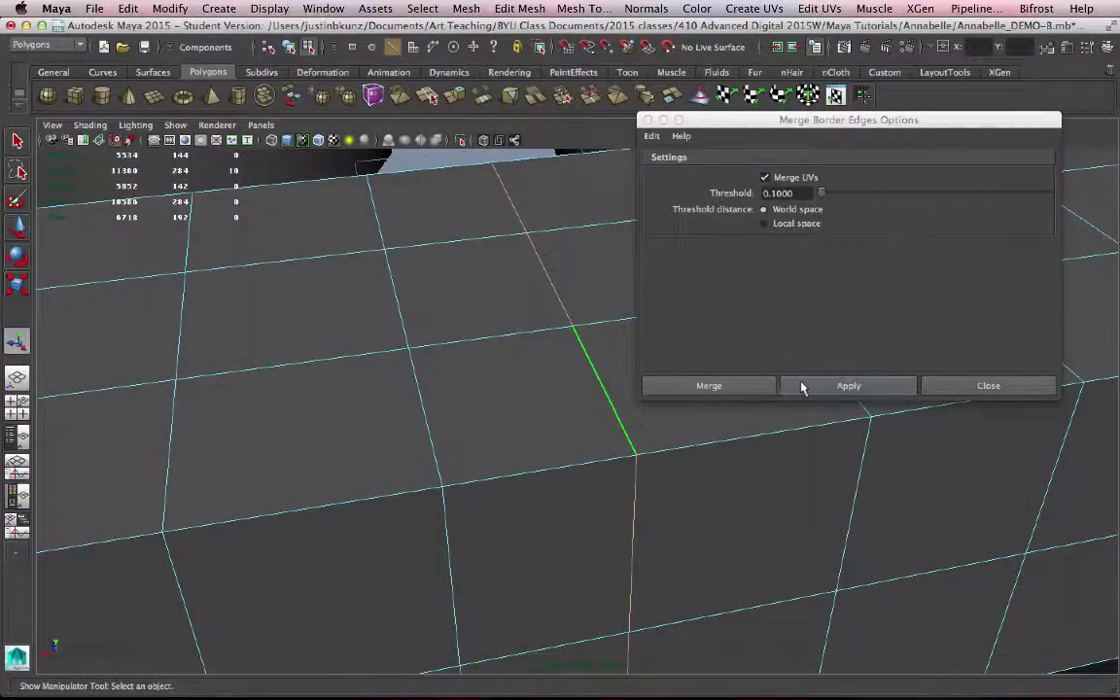
pyautogui.click(1017, 389)
# Examine the merged seam up close and from several angles along the box's top and sides for remaining gaps.
pyautogui.keyDown('alt'); pyautogui.moveTo(739, 355); pyautogui.dragTo(608, 345, button='right'); pyautogui.keyUp('alt')
pyautogui.keyDown('alt'); pyautogui.moveTo(608, 343); pyautogui.dragTo(462, 353); pyautogui.keyUp('alt')
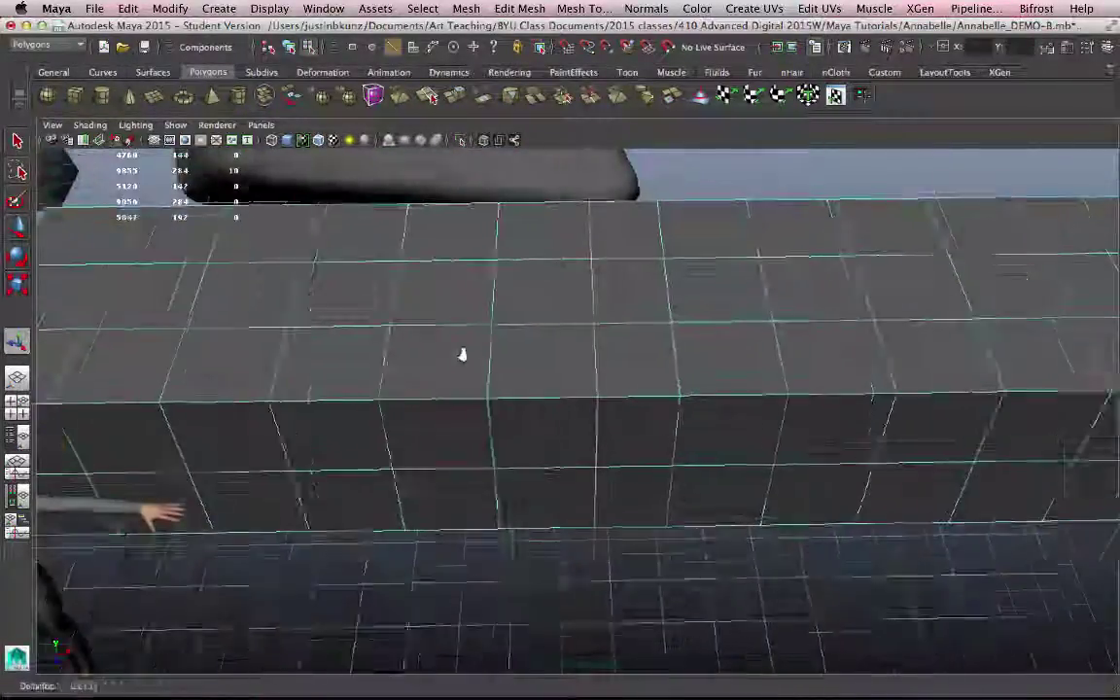
pyautogui.keyDown('alt'); pyautogui.moveTo(462, 354); pyautogui.dragTo(707, 367, button='right'); pyautogui.keyUp('alt')
pyautogui.keyDown('alt'); pyautogui.moveTo(642, 377); pyautogui.dragTo(814, 372, button='right'); pyautogui.keyUp('alt')
pyautogui.keyDown('alt'); pyautogui.moveTo(814, 373); pyautogui.dragTo(746, 372, button='middle'); pyautogui.keyUp('alt')
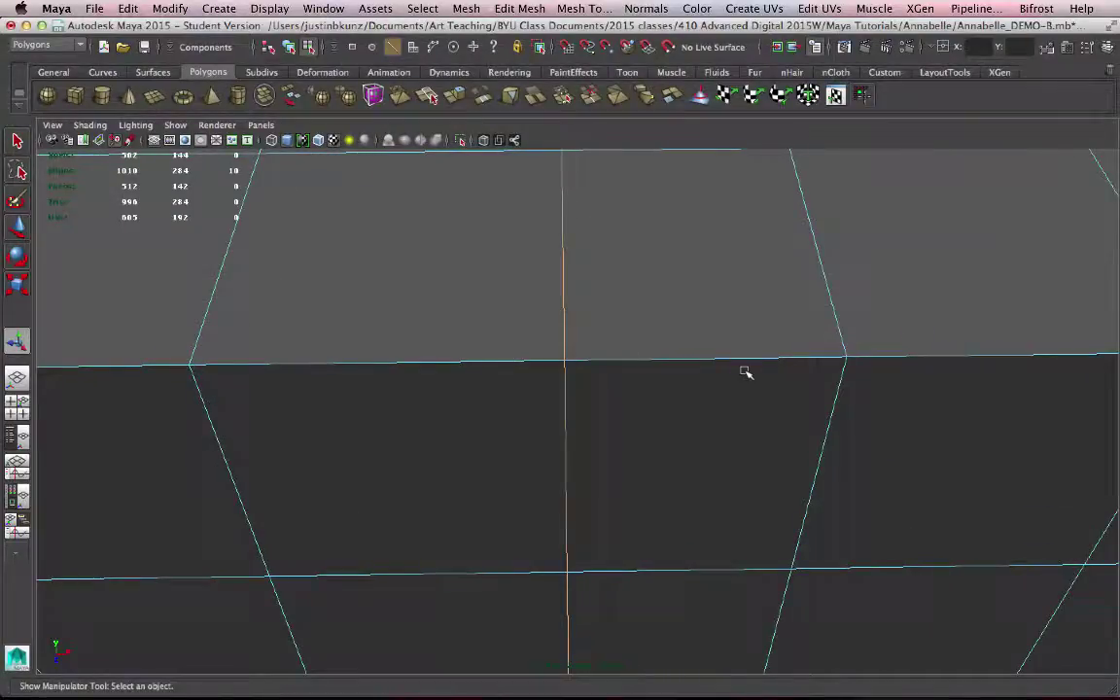
pyautogui.keyDown('alt'); pyautogui.moveTo(745, 372); pyautogui.dragTo(574, 381, button='right'); pyautogui.keyUp('alt')
pyautogui.keyDown('alt'); pyautogui.moveTo(573, 381); pyautogui.dragTo(638, 417); pyautogui.keyUp('alt')
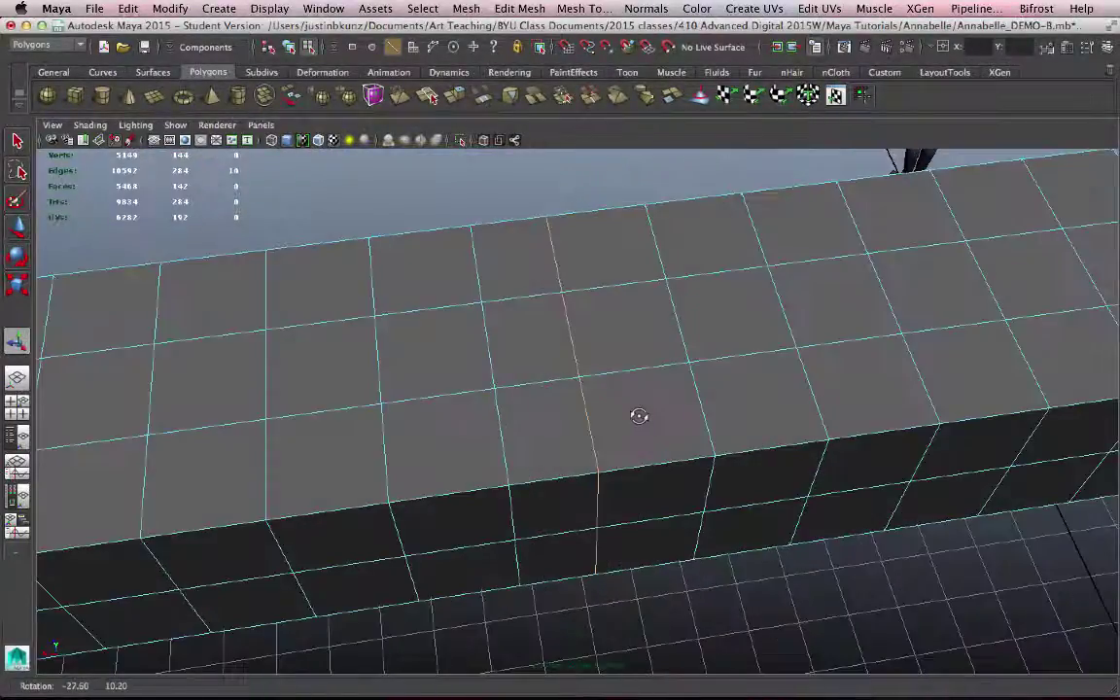
pyautogui.keyDown('alt'); pyautogui.moveTo(637, 417); pyautogui.dragTo(721, 421, button='right'); pyautogui.keyUp('alt')
pyautogui.keyDown('alt'); pyautogui.moveTo(700, 459); pyautogui.dragTo(665, 398, button='middle'); pyautogui.keyUp('alt')
pyautogui.keyDown('alt'); pyautogui.moveTo(665, 397); pyautogui.dragTo(984, 330); pyautogui.keyUp('alt')
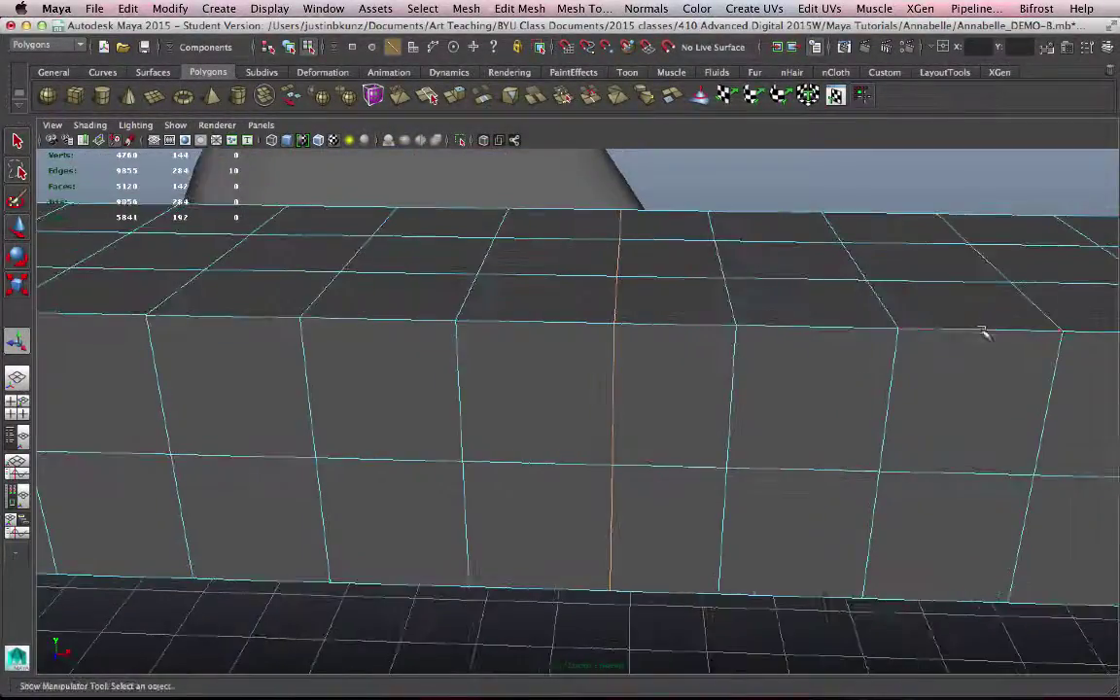